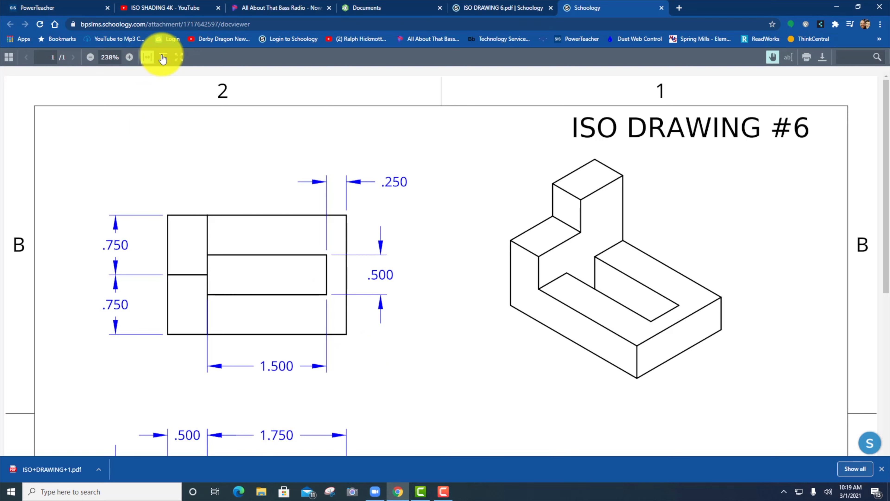
Step: Fit the ISO Drawing #6 page to its height and create a new Onshape document named "Iso 6"
left_click(163, 57)
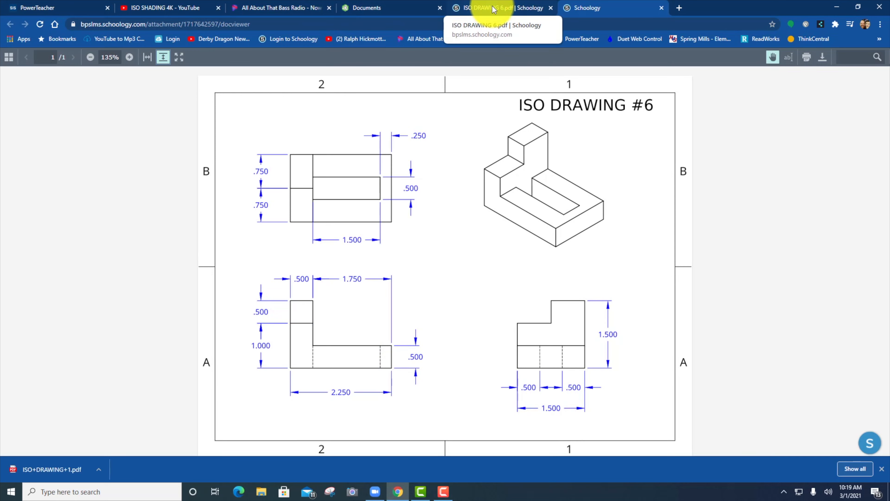
left_click(404, 6)
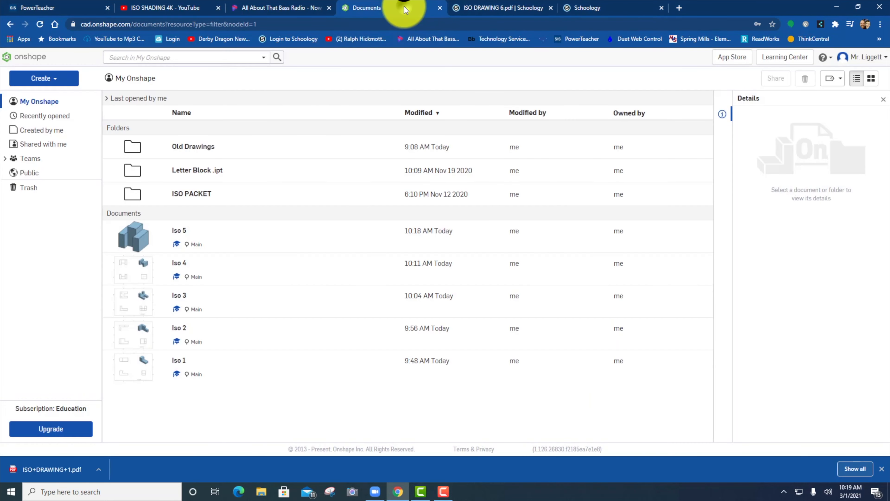
left_click(41, 79)
left_click(49, 95)
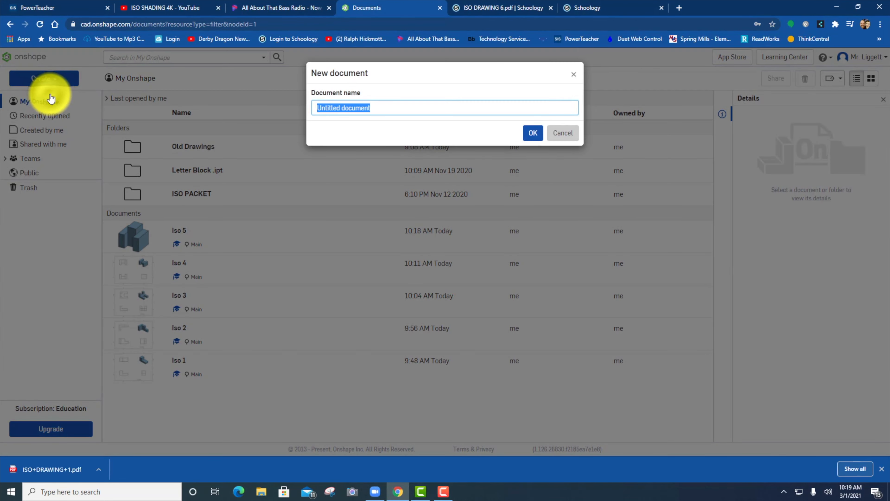
type("iso")
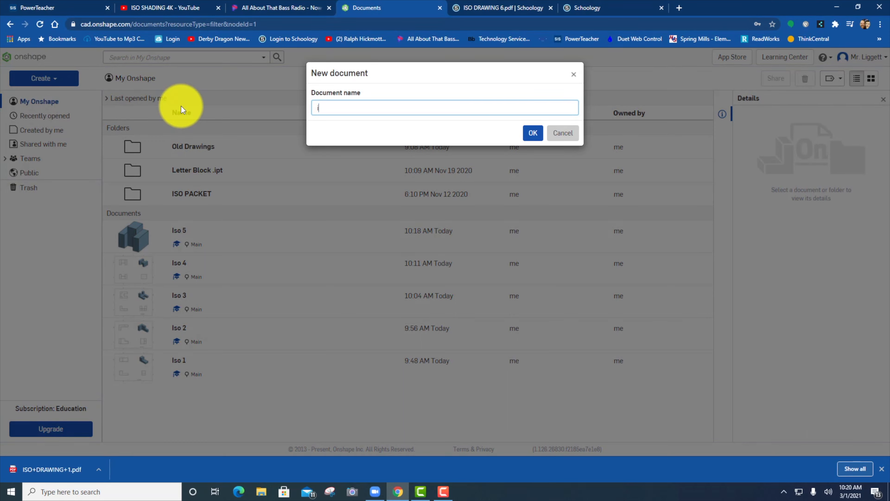
key("BackSpace")
key("BackSpace")
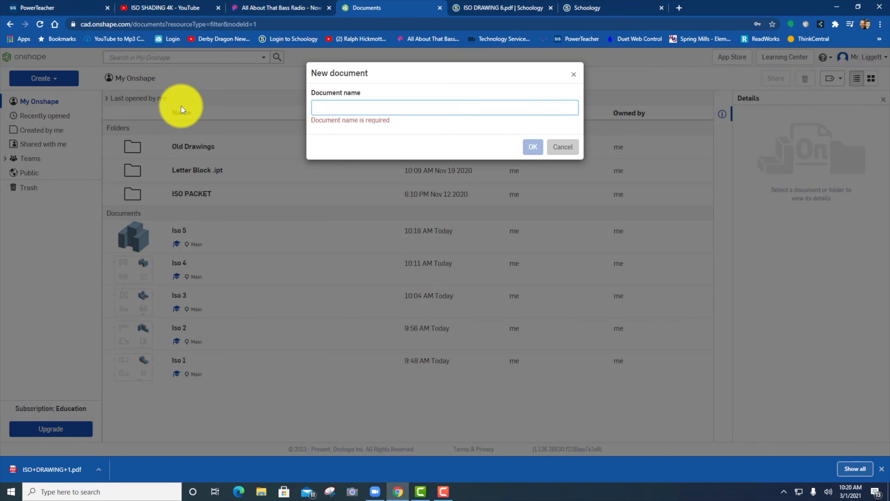
type("Iso 6")
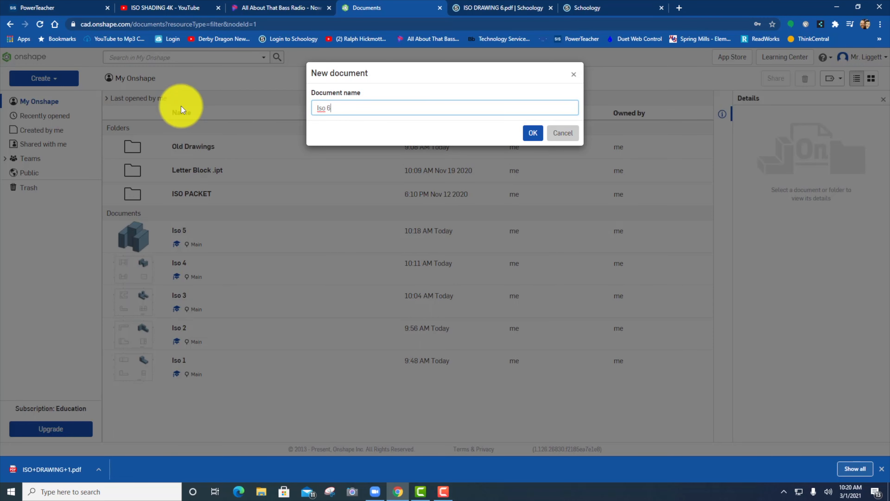
left_click(533, 133)
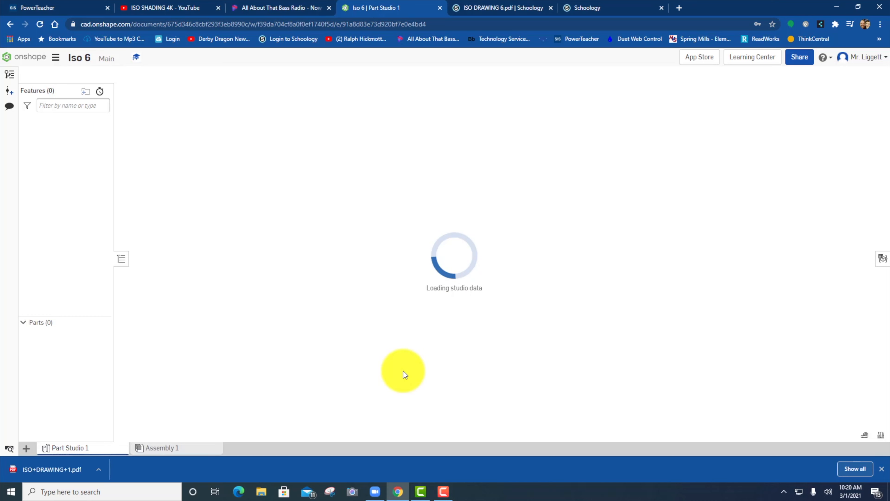
Step: Set the workspace's default length unit to Inch
left_click(55, 58)
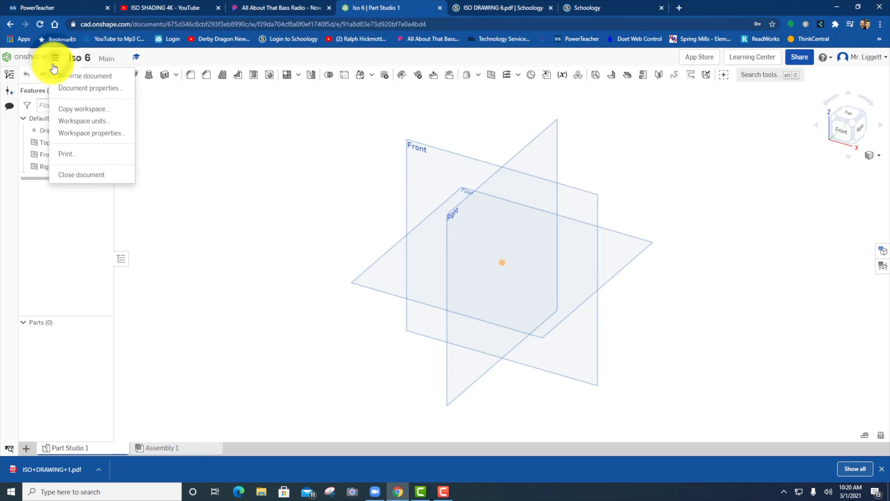
left_click(71, 129)
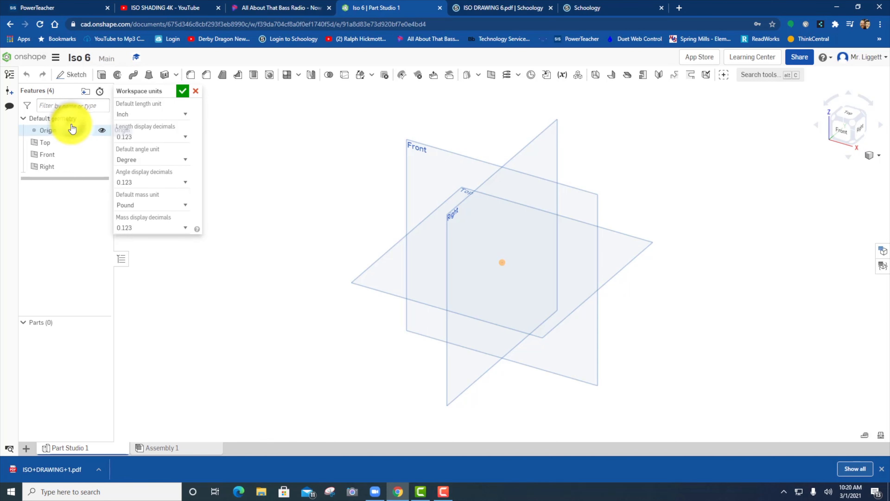
left_click(130, 114)
left_click(136, 156)
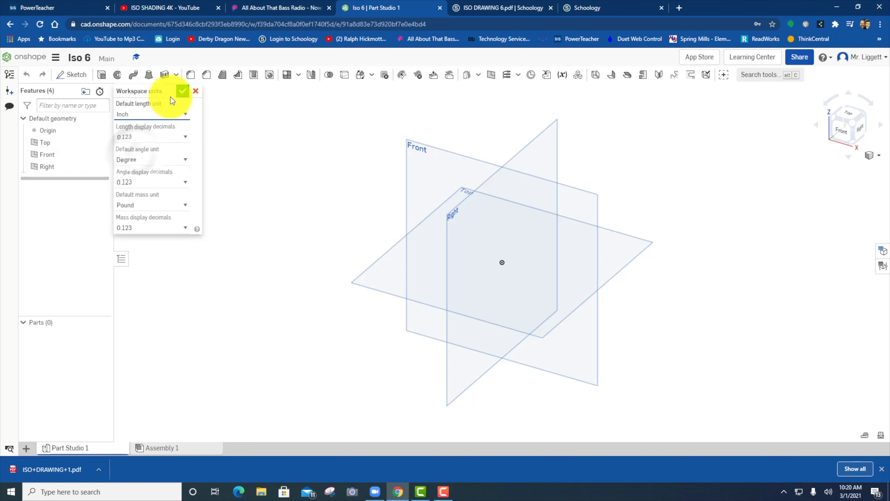
left_click(183, 92)
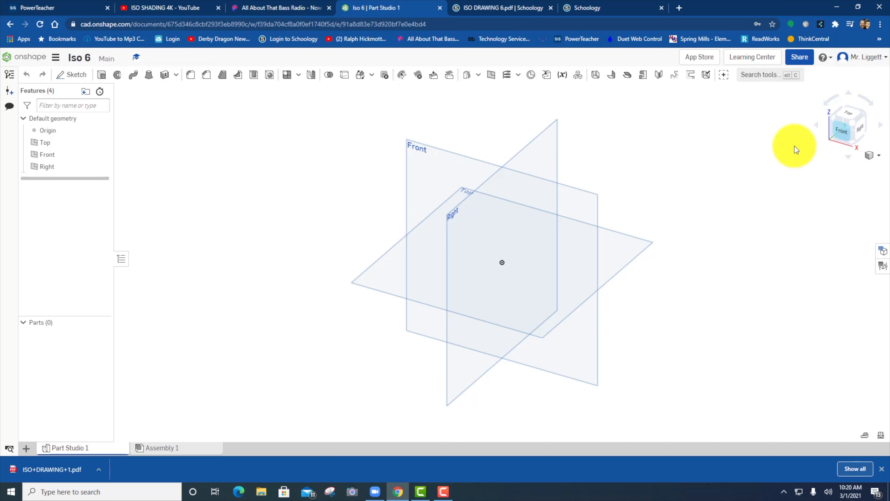
Step: Sketch on the Front plane a 2.25 in horizontal line from the origin and a 0.5 in vertical line up from its end
left_click(72, 74)
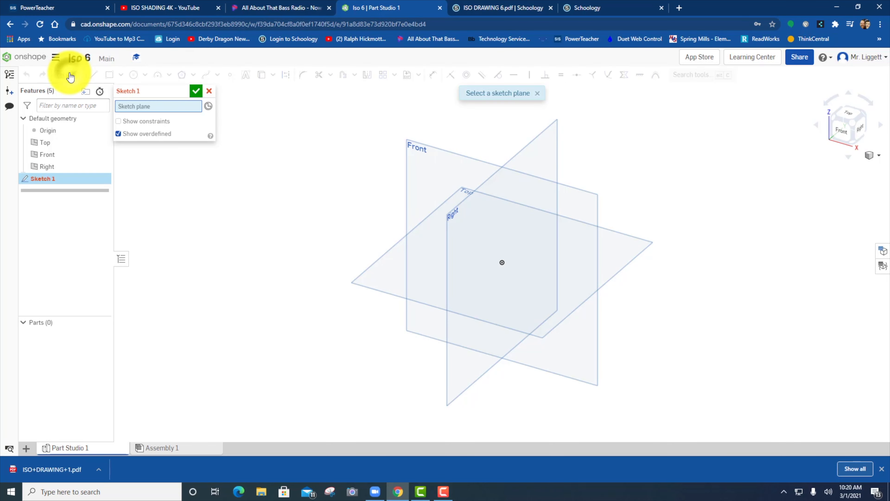
left_click(419, 163)
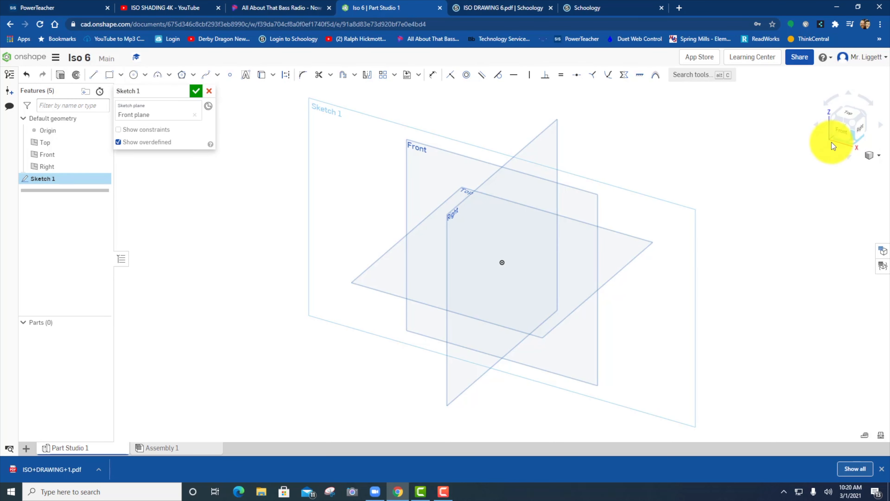
left_click(845, 131)
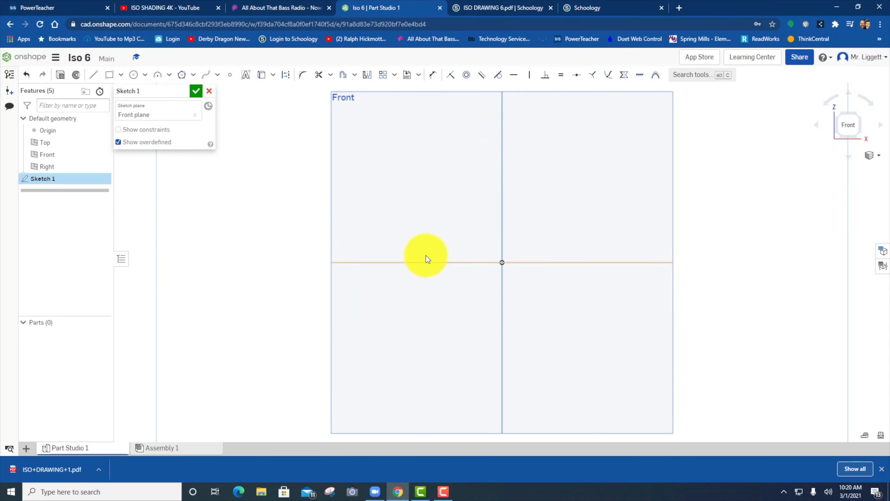
left_click(96, 76)
left_click(501, 262)
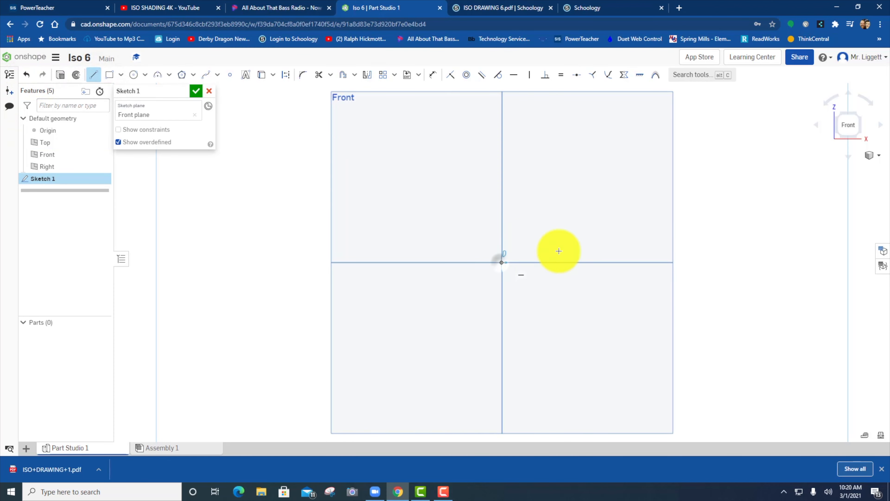
left_click(636, 261)
type("2")
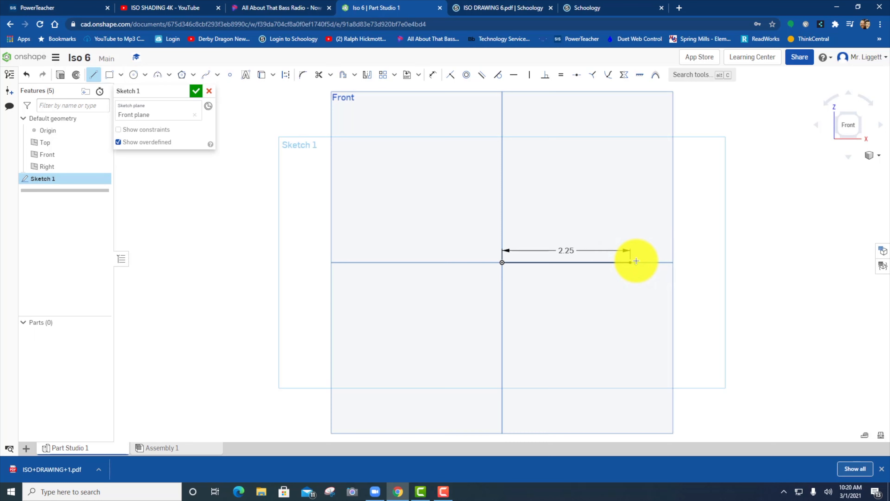
type(".25")
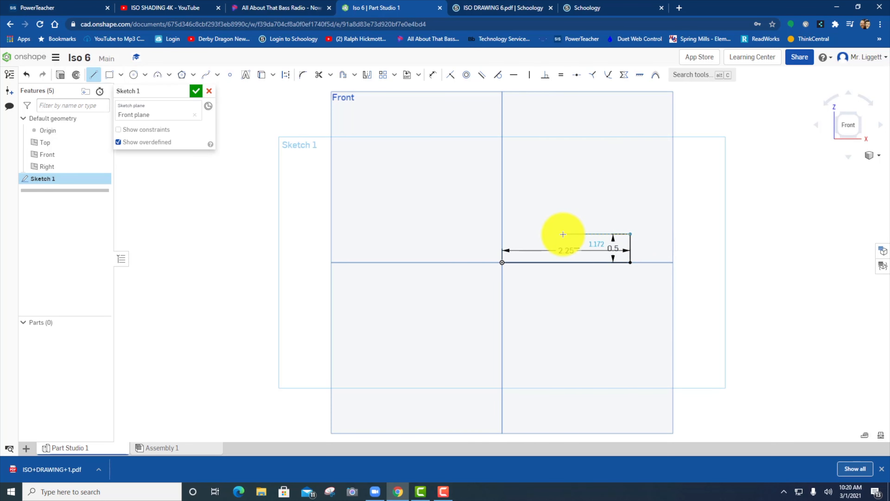
Step: Check the front view in the reference drawing and add a 1.75 in horizontal line back toward the origin side
left_click(609, 8)
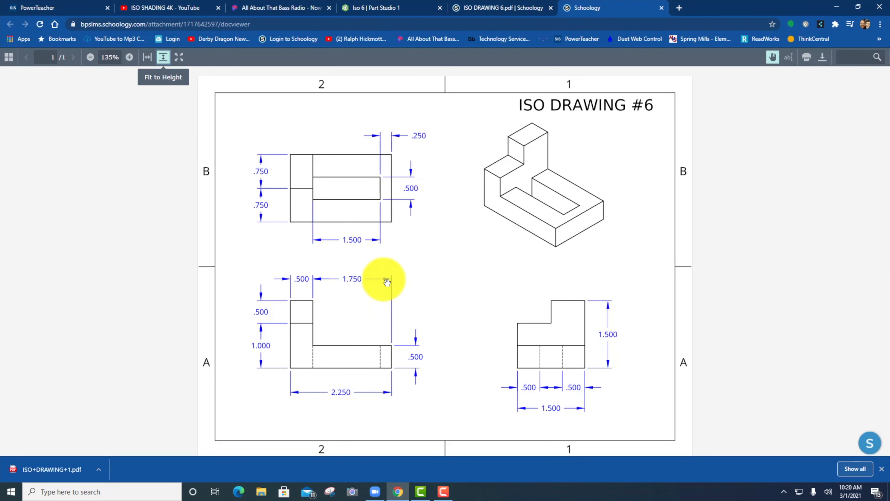
left_click(374, 6)
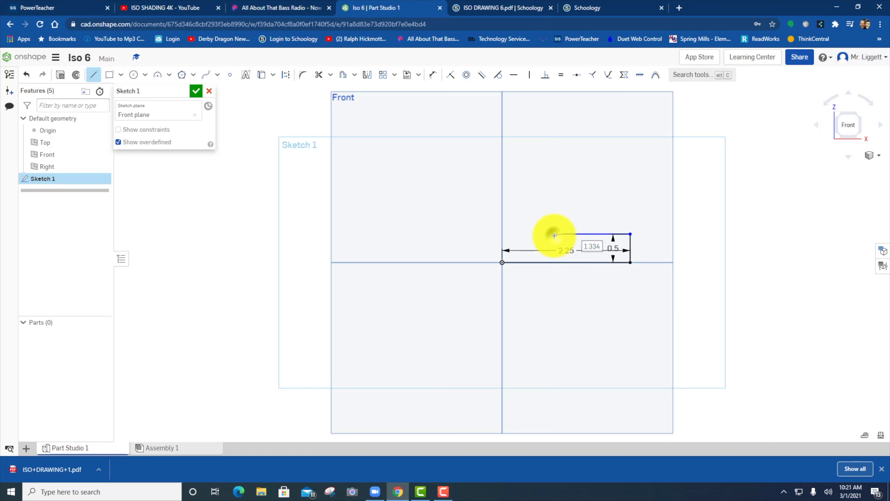
type("1.75")
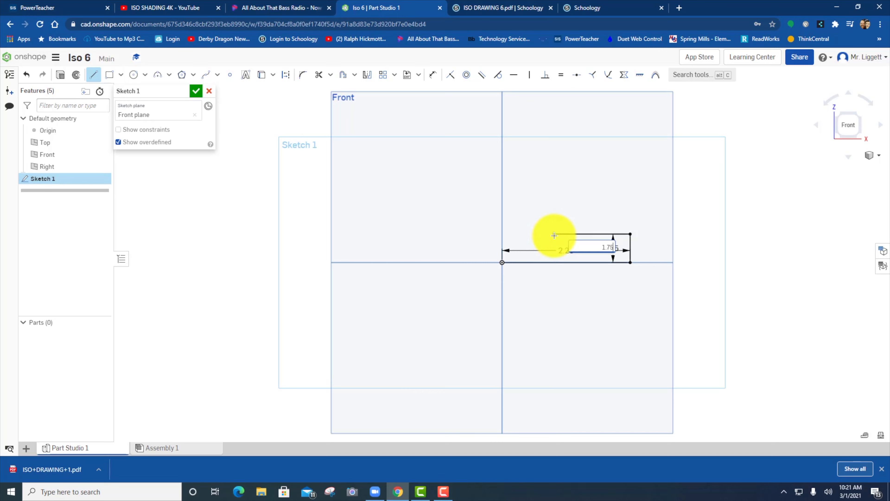
left_click(530, 234)
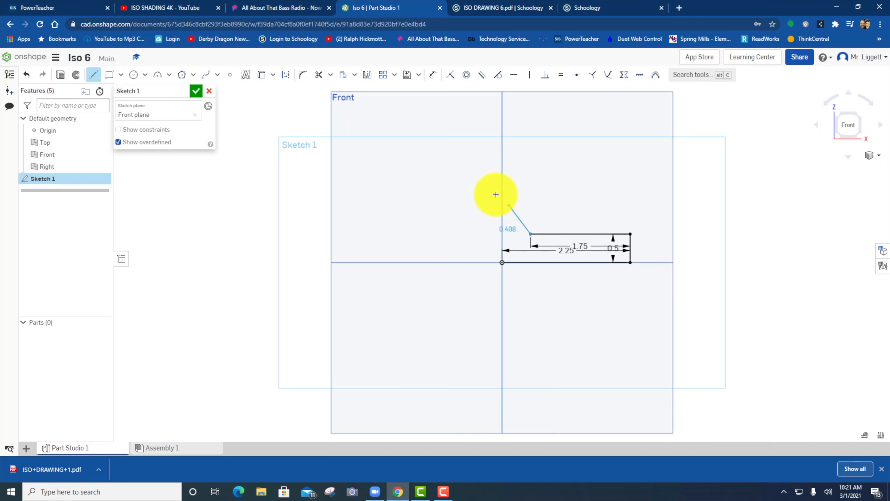
Step: Complete the L-shaped profile with a 1 in vertical line, a 0.5 in top edge and a closing line to the origin, and finish the sketch
left_click(575, 8)
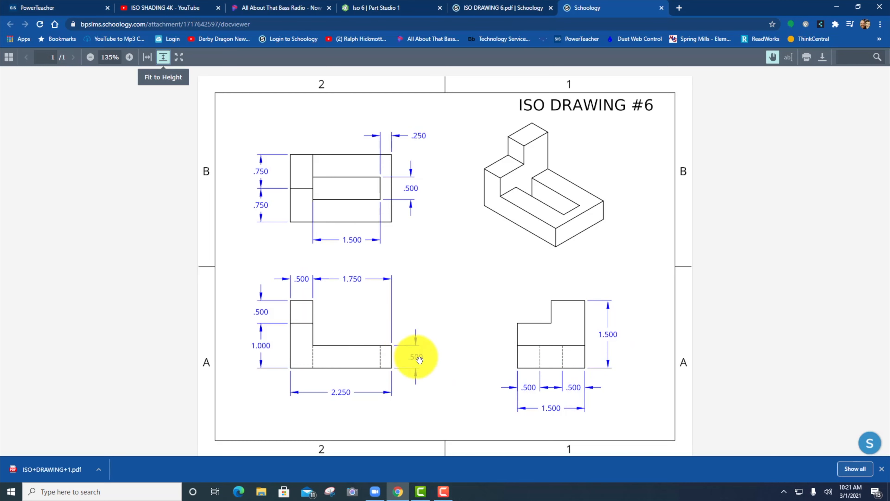
left_click(388, 7)
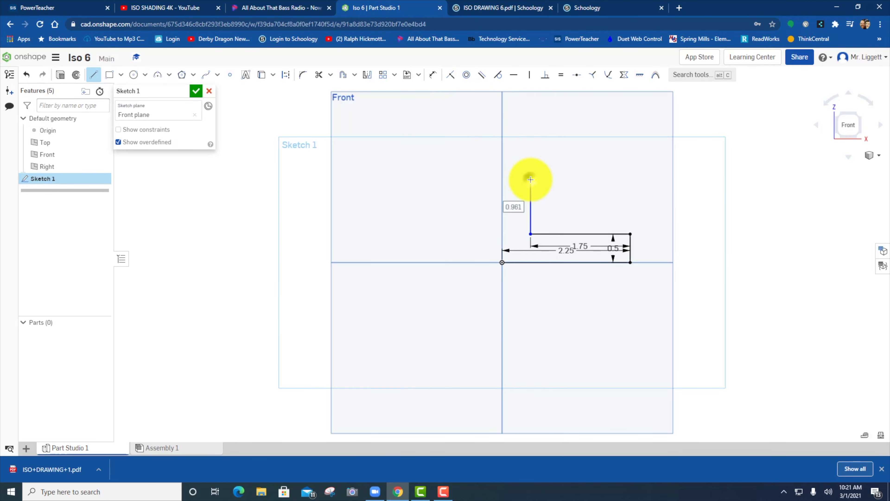
left_click(530, 180)
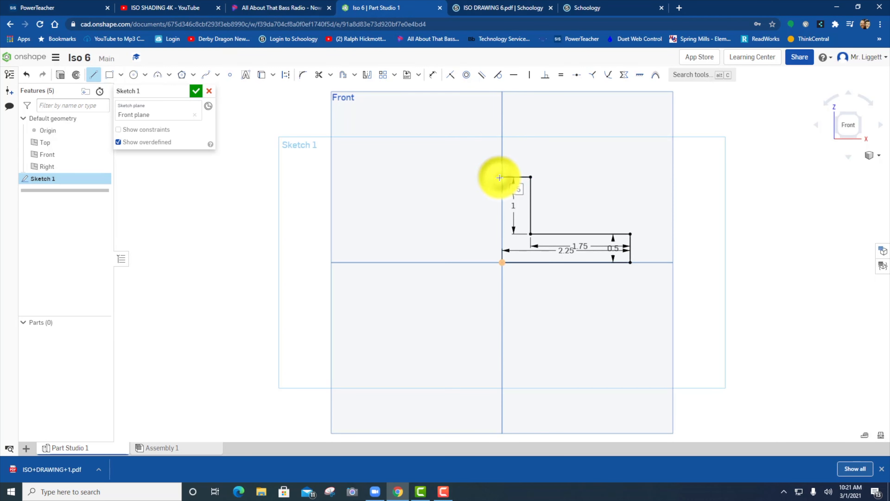
left_click(501, 177)
left_click(501, 263)
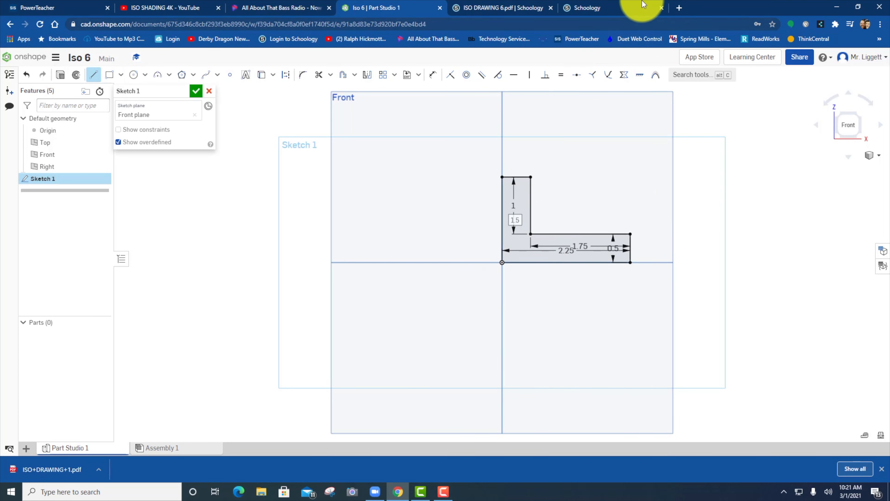
left_click(617, 8)
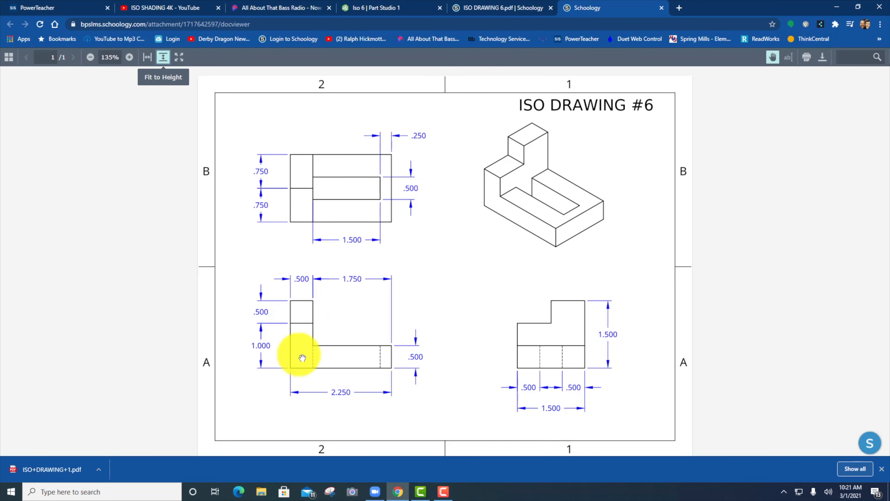
left_click(363, 8)
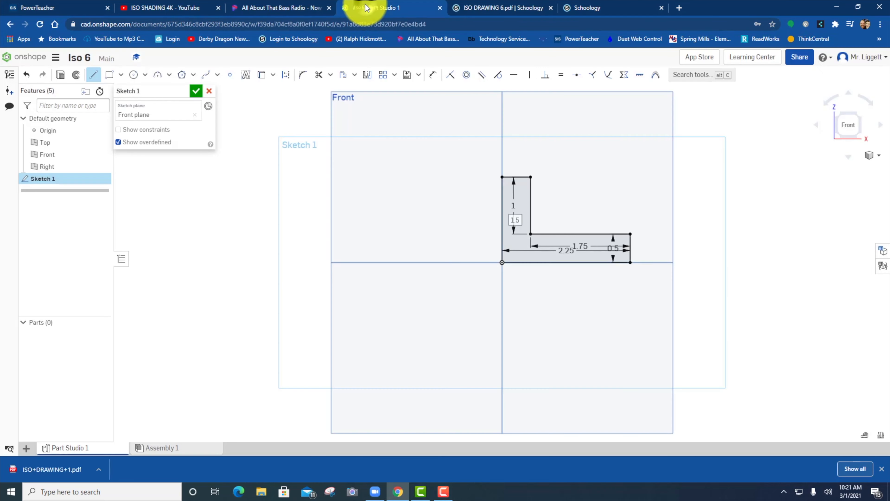
left_click(196, 92)
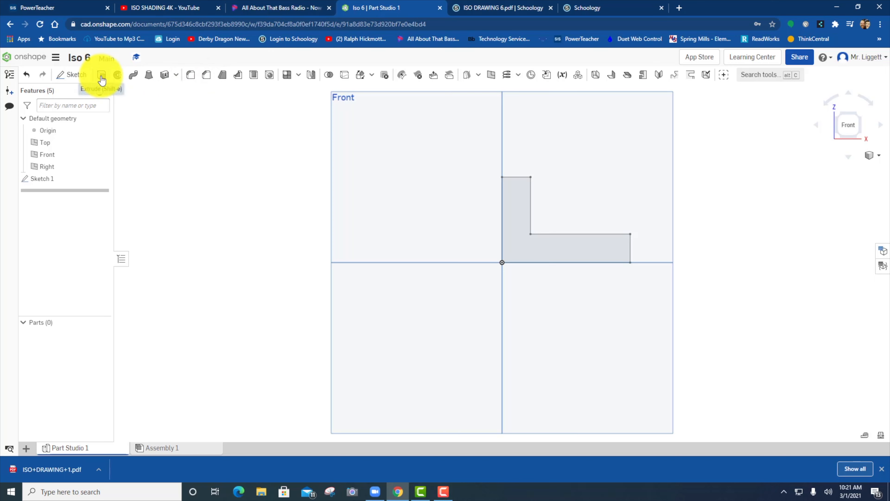
Step: Extrude the L-shaped profile as a new solid to the 1.5 in depth given in the reference drawing
left_click(102, 76)
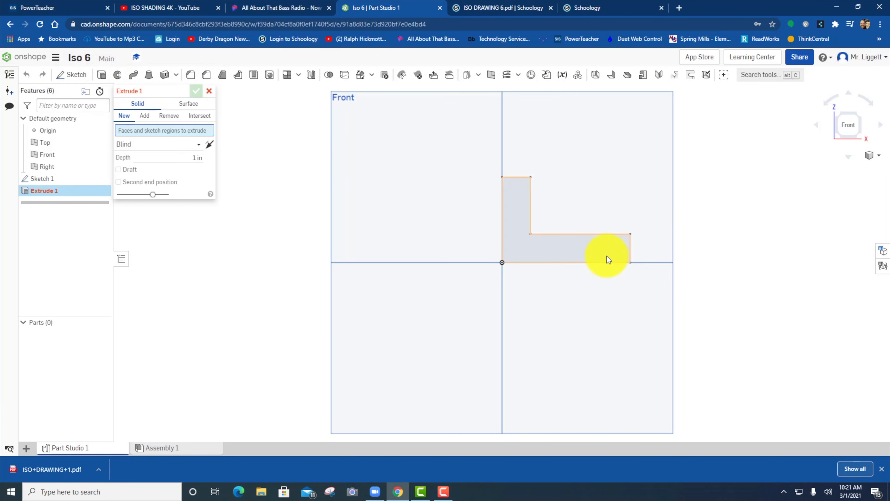
left_click(535, 250)
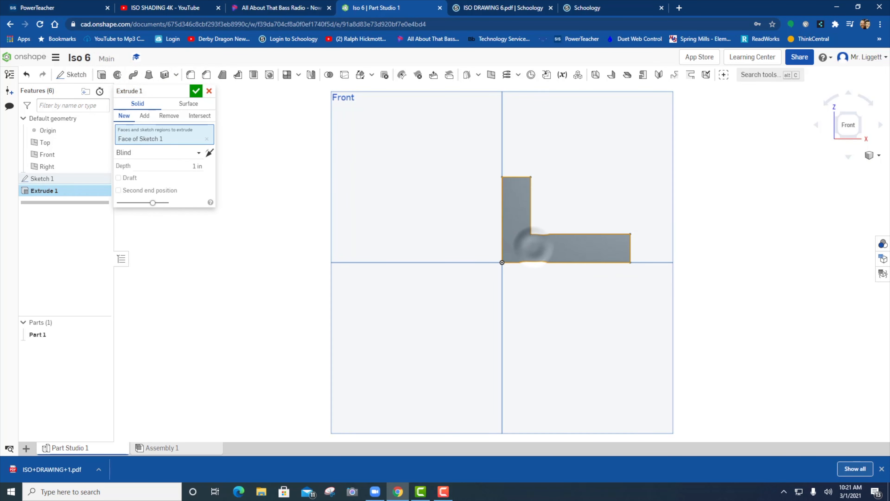
left_click(859, 115)
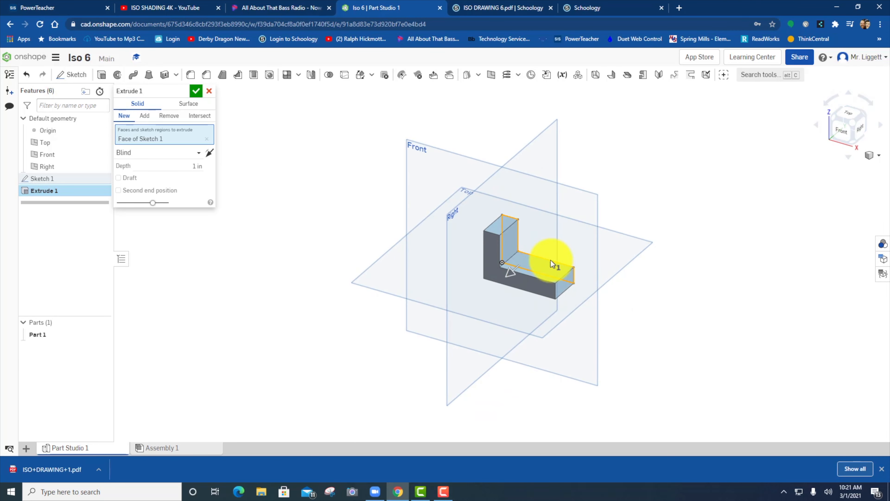
left_click(591, 7)
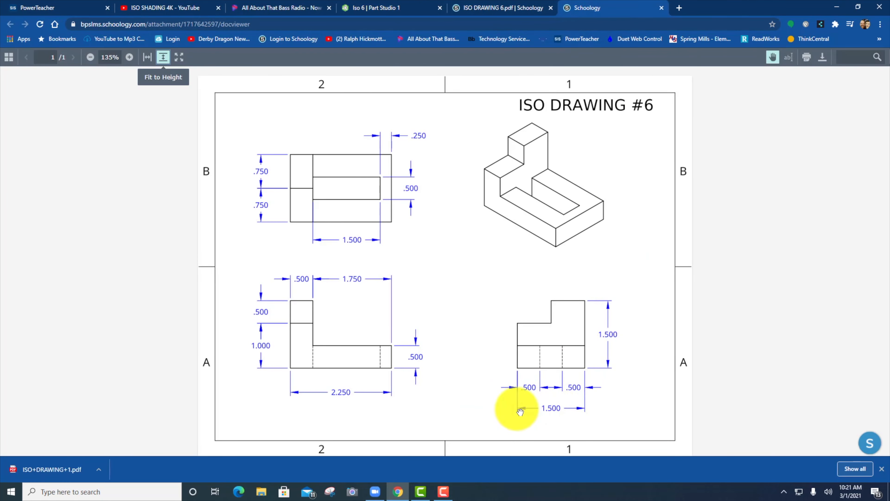
left_click(393, 7)
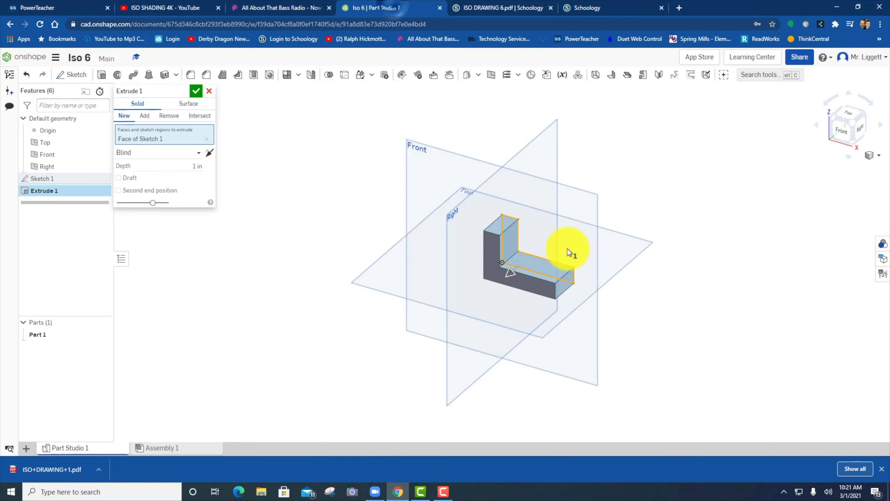
double_click(195, 167)
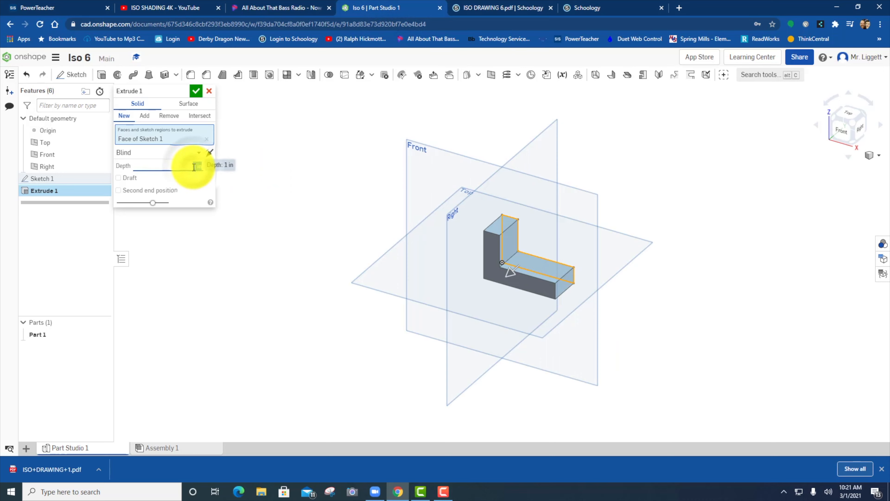
type("1.5")
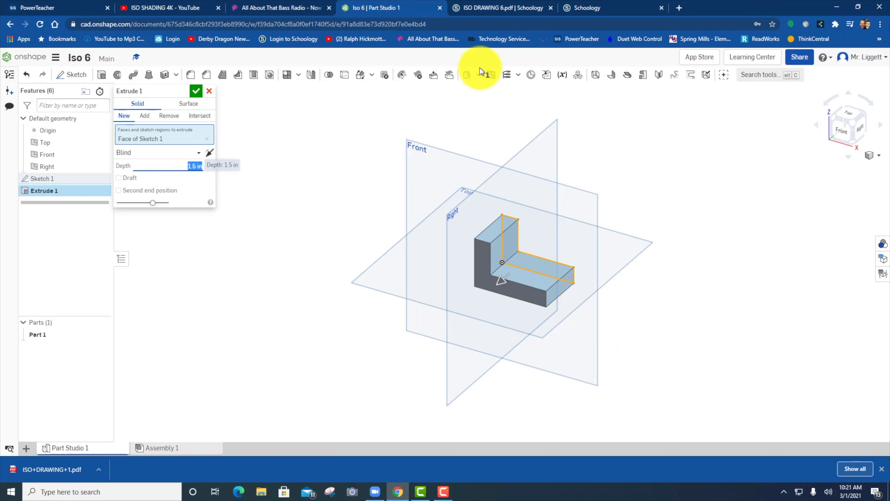
left_click(196, 91)
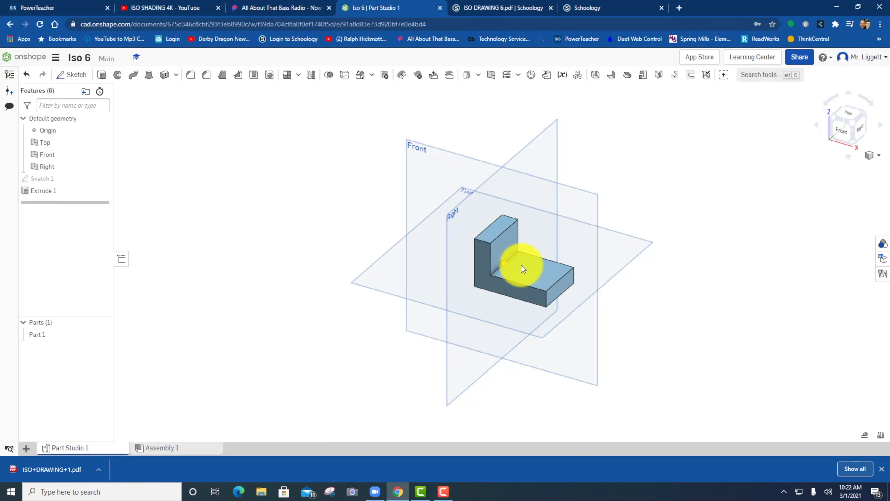
Step: Sketch a corner rectangle about 1.54 by 0.52 in on the base's upper face, starting at the upright's edge
left_click(538, 277)
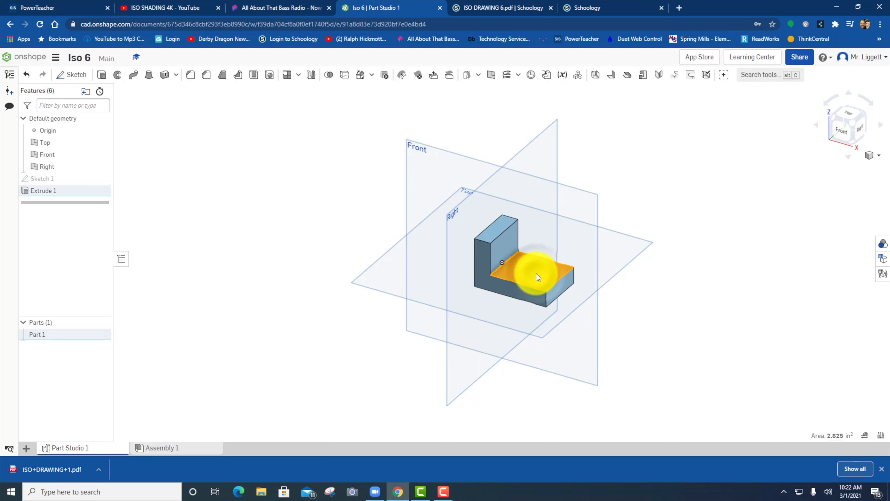
right_click(538, 277)
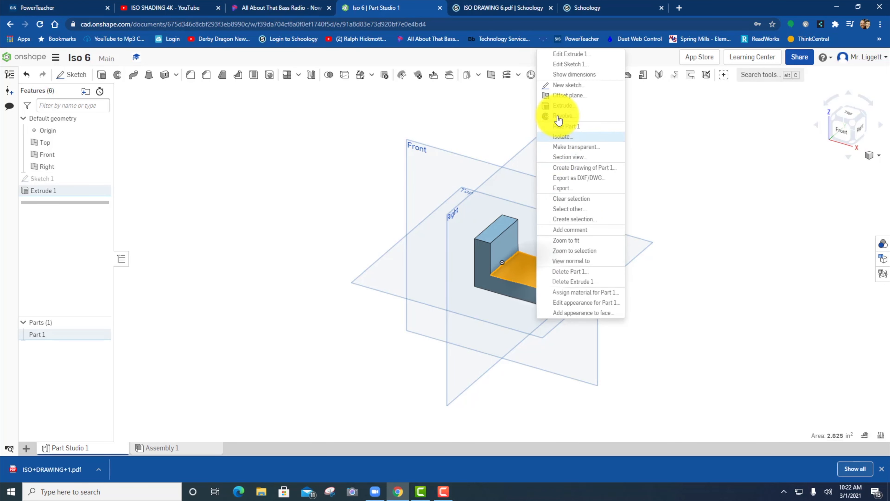
left_click(568, 86)
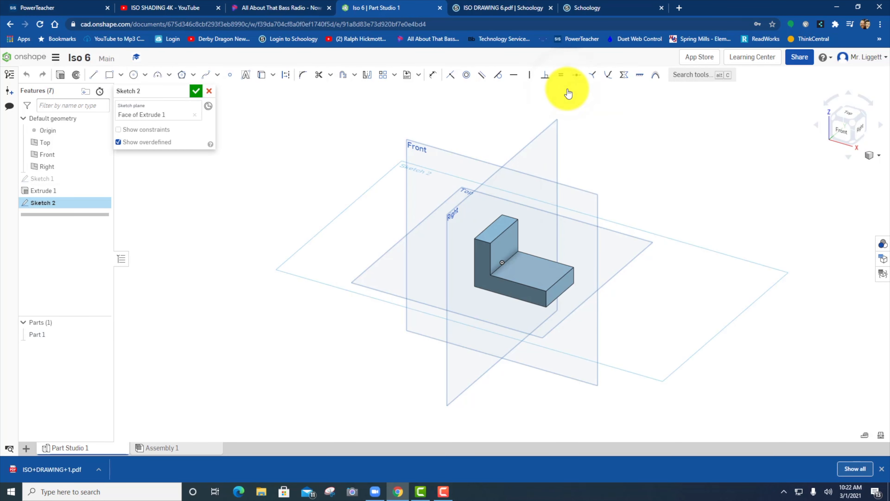
left_click(844, 113)
scroll(625, 347, "up", 5)
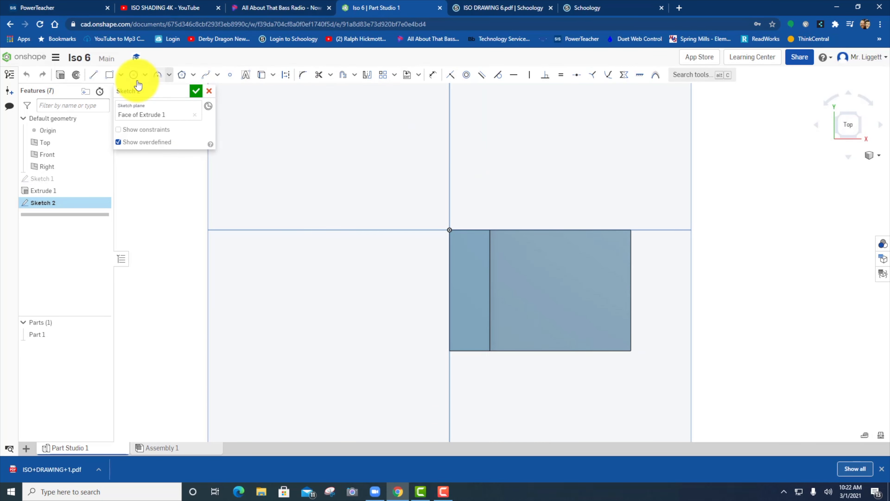
left_click(110, 75)
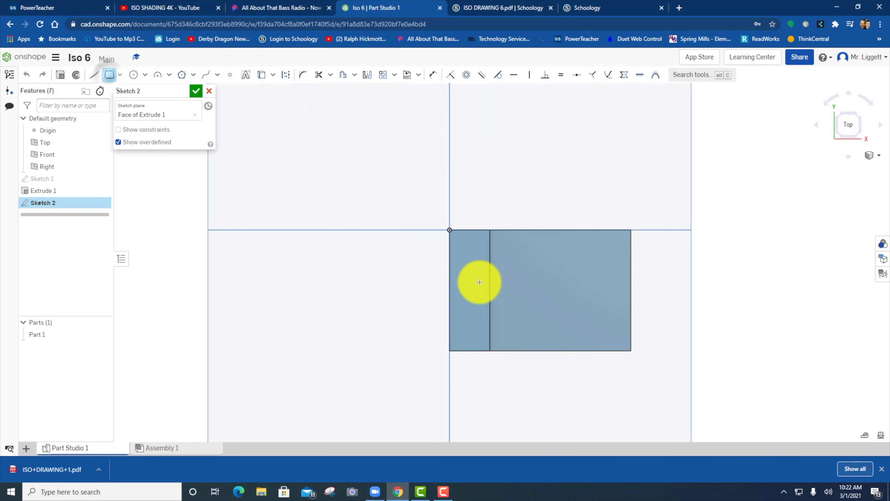
left_click(490, 248)
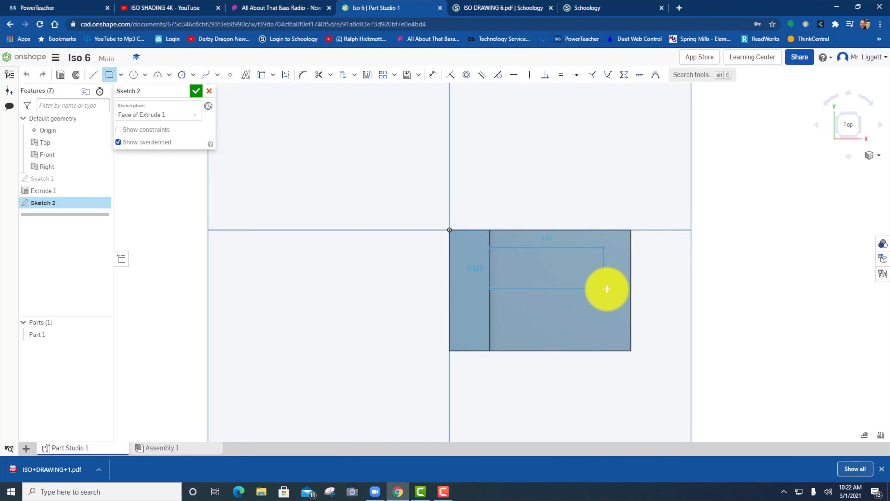
left_click(613, 290)
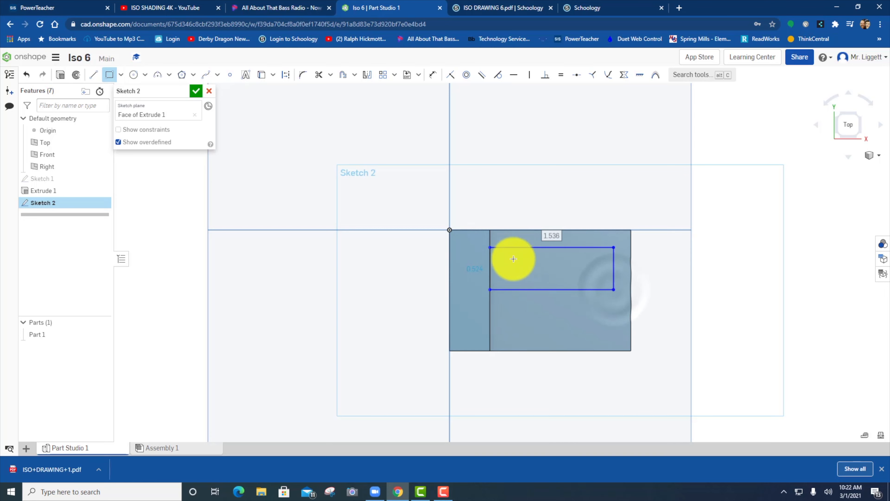
Step: Check the slot size in the reference drawing's top view and set the rectangle to 1.5 in long and 0.5 in wide
left_click(595, 8)
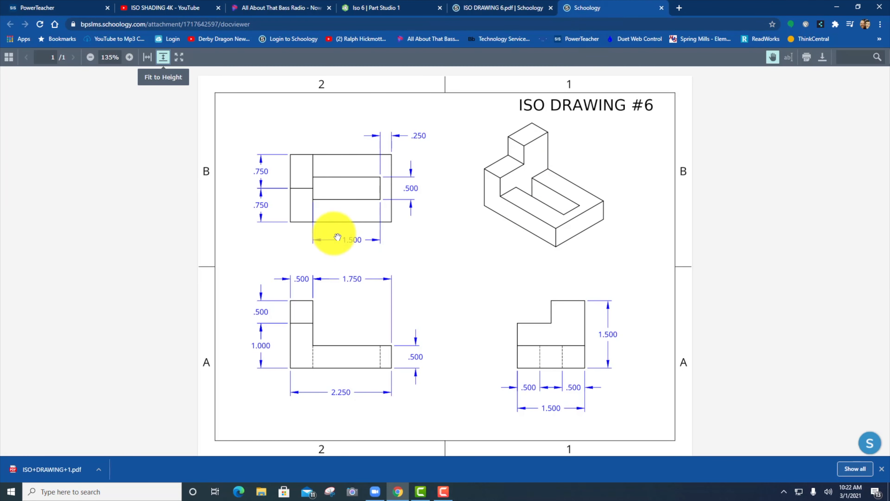
left_click(382, 7)
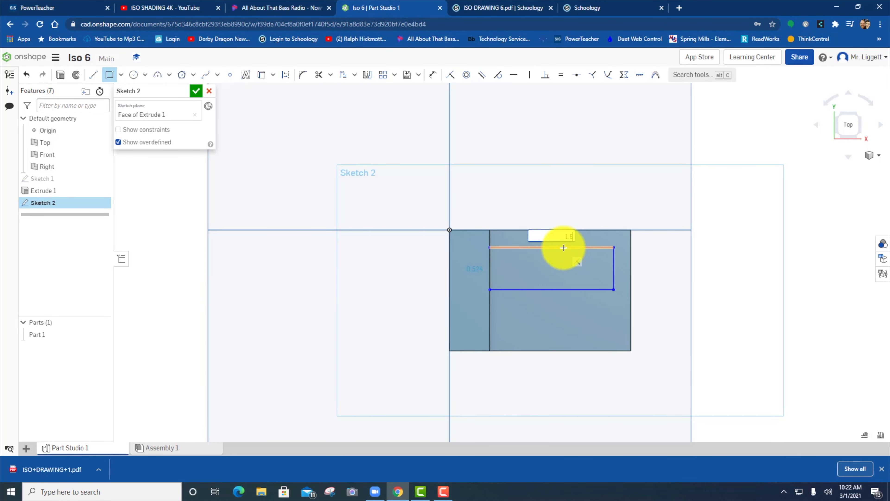
key("Return")
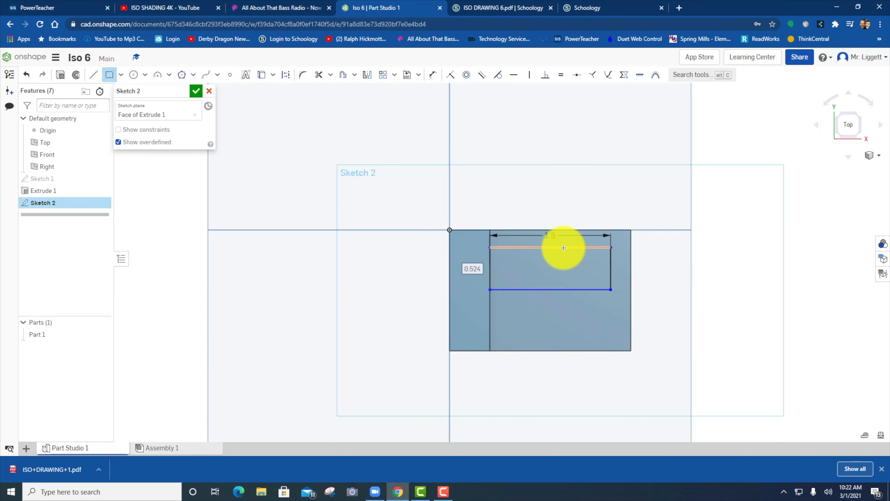
left_click(563, 248)
type("0.5")
key("Return")
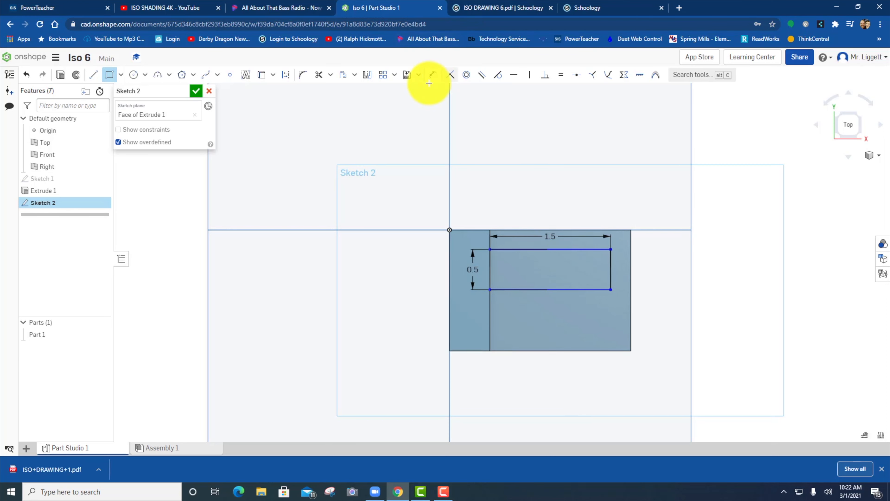
Step: Dimension the rectangle's long side 0.5 in from the part's back edge and finish the sketch
left_click(431, 76)
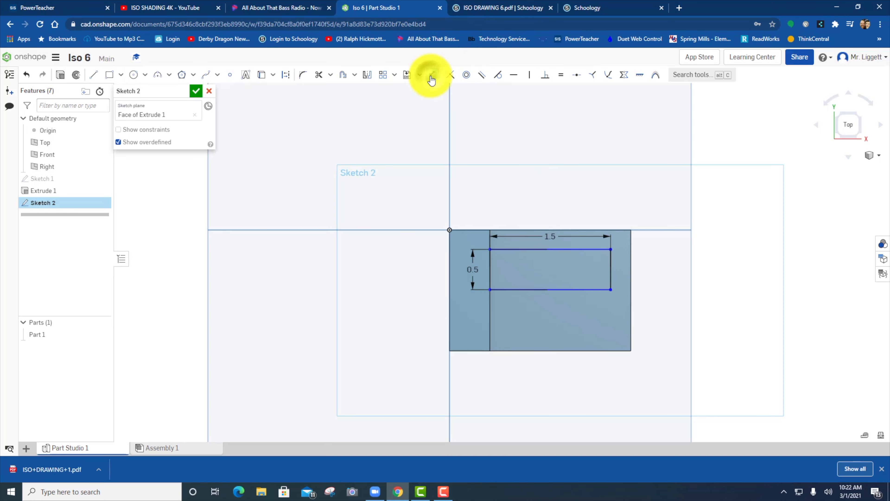
left_click(565, 249)
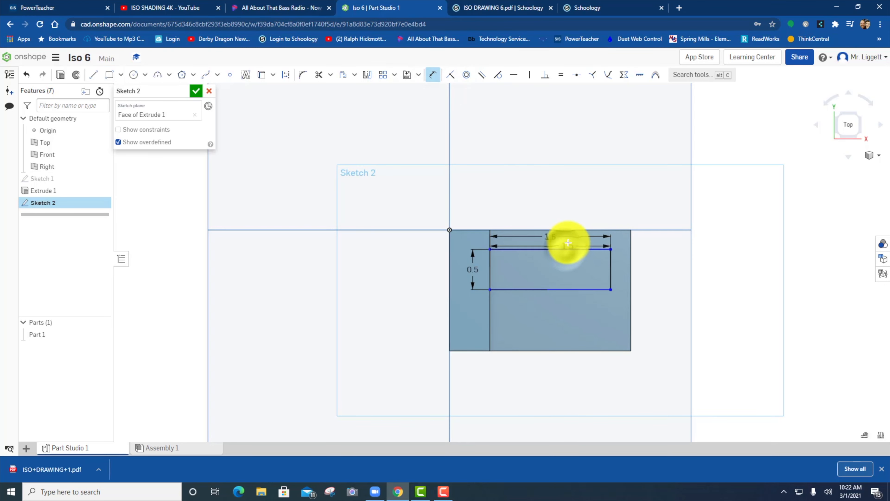
left_click(570, 230)
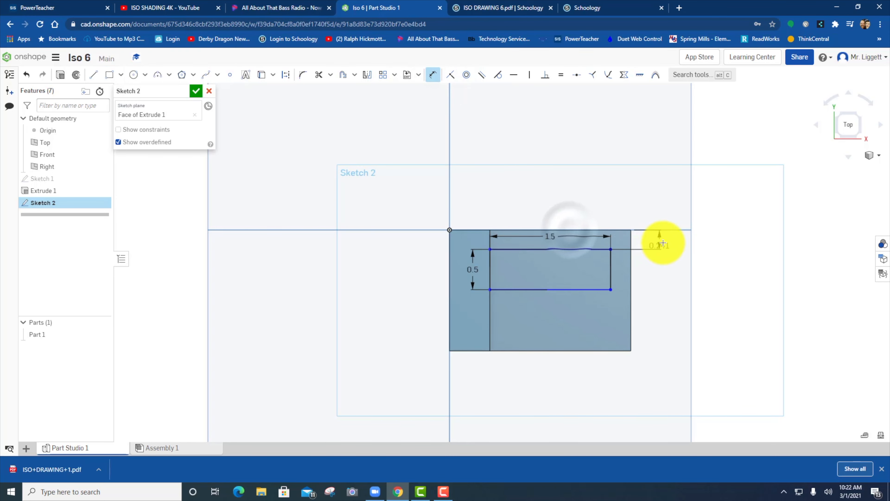
left_click(663, 238)
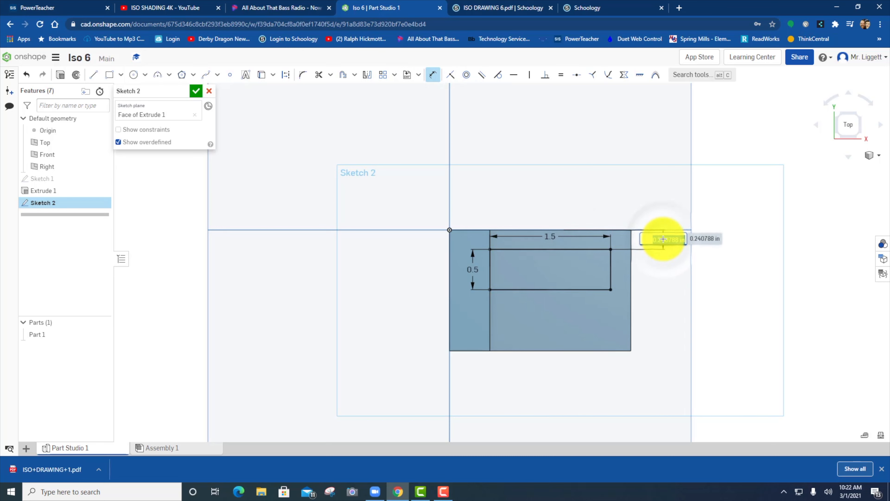
type("0.5")
key("Return")
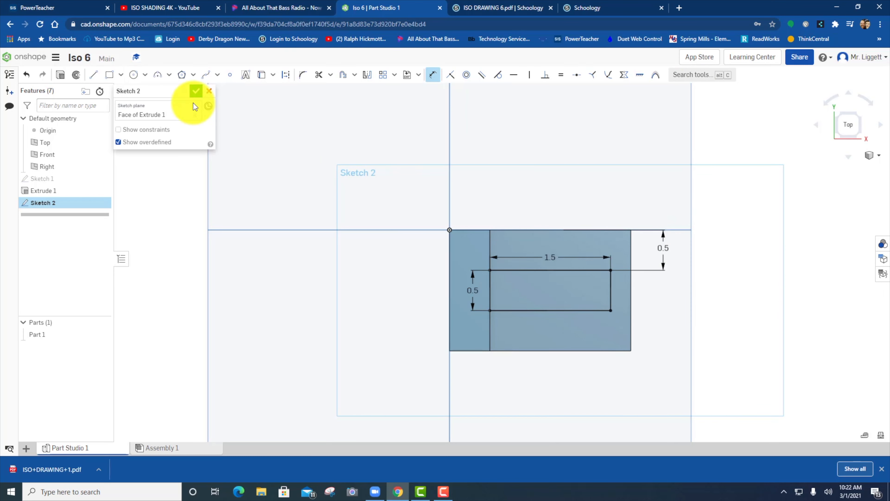
left_click(196, 91)
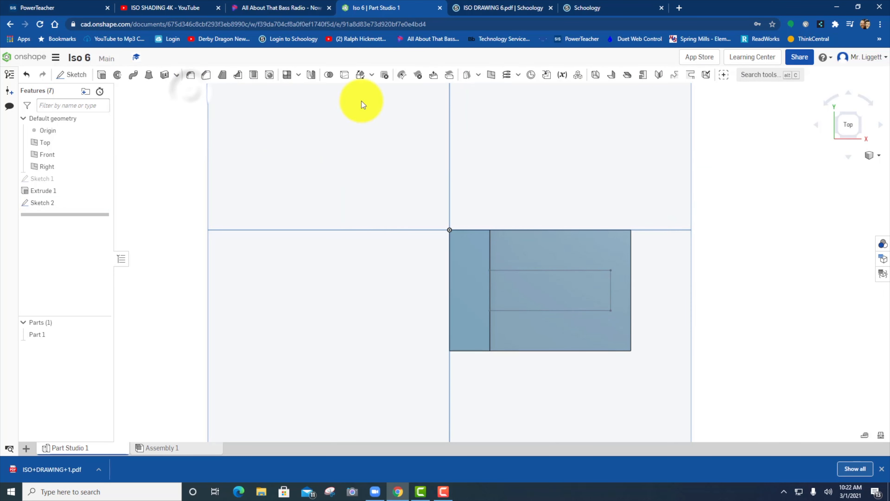
Step: Cut the rectangular slot through the base by extruding its sketch region with Remove to a depth of 0.5 in
left_click(838, 136)
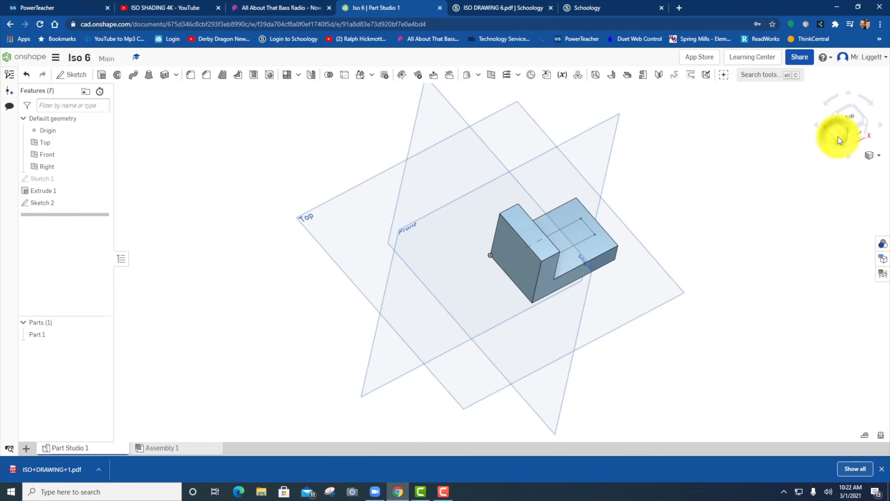
left_click(864, 111)
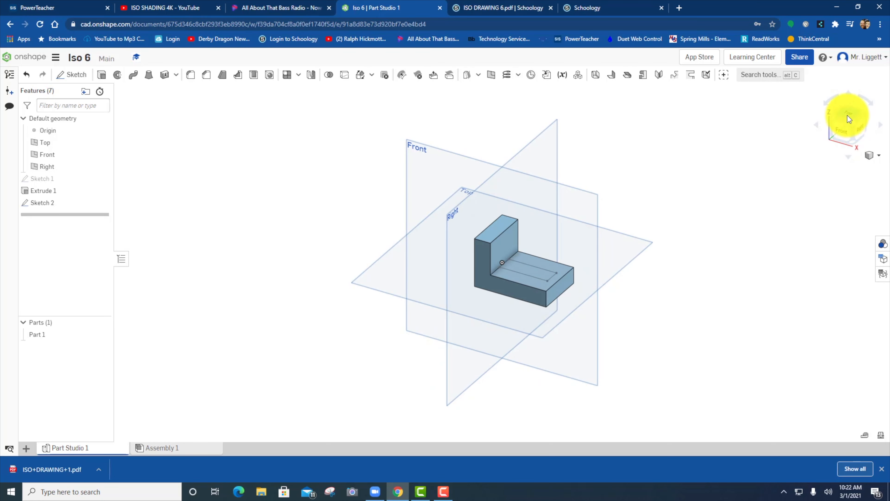
left_click(102, 75)
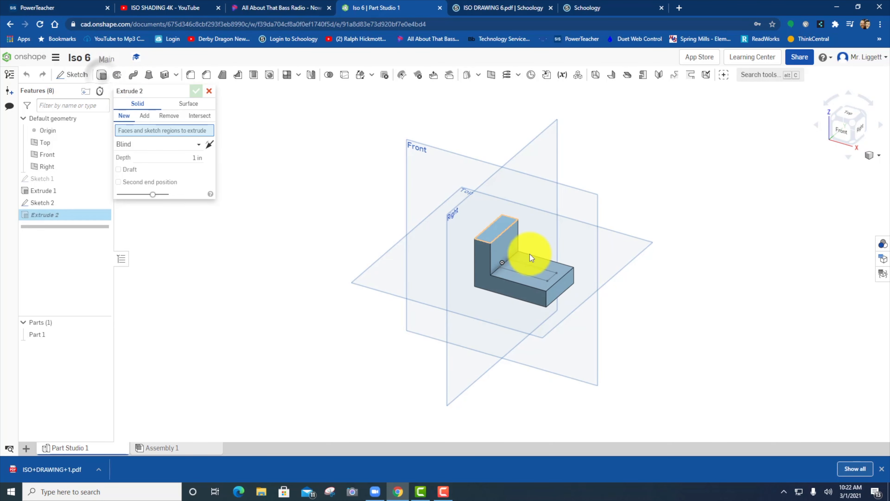
left_click(539, 273)
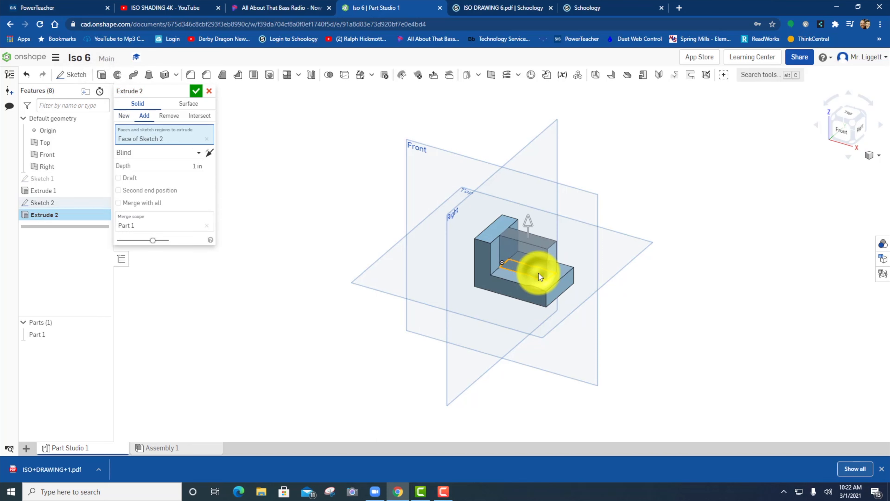
left_click(168, 119)
left_click(191, 165)
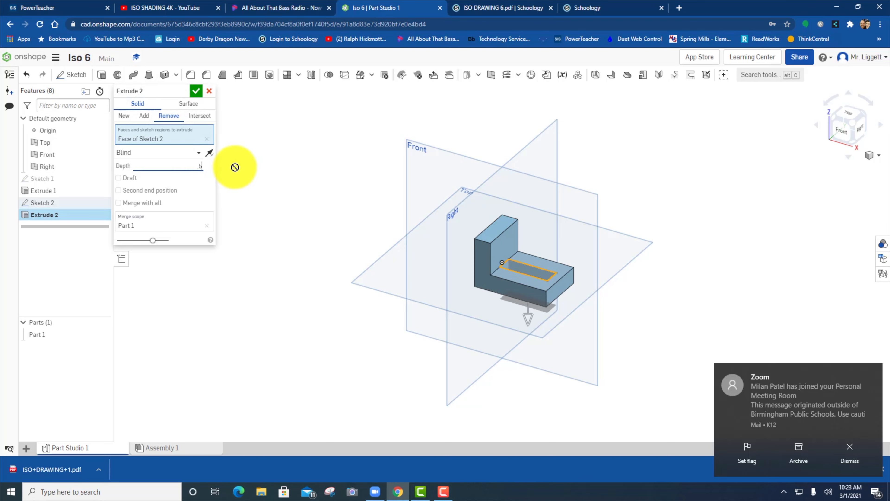
left_click(849, 452)
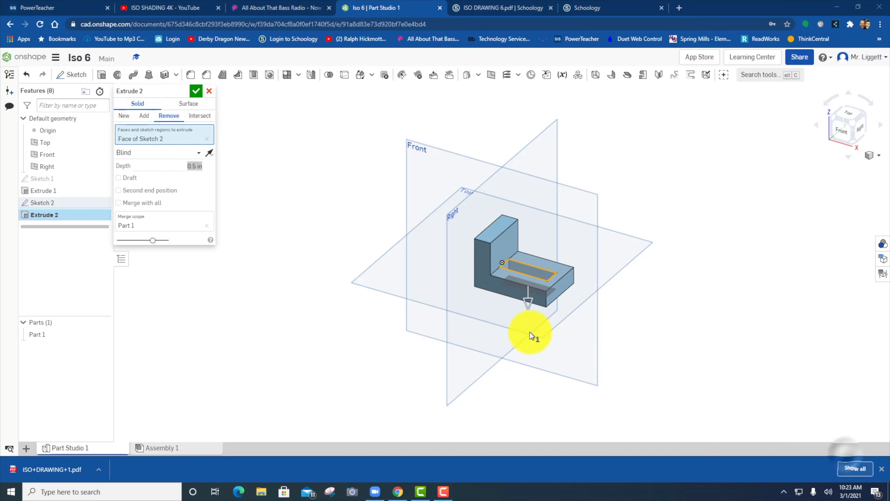
left_click(198, 166)
left_click(196, 92)
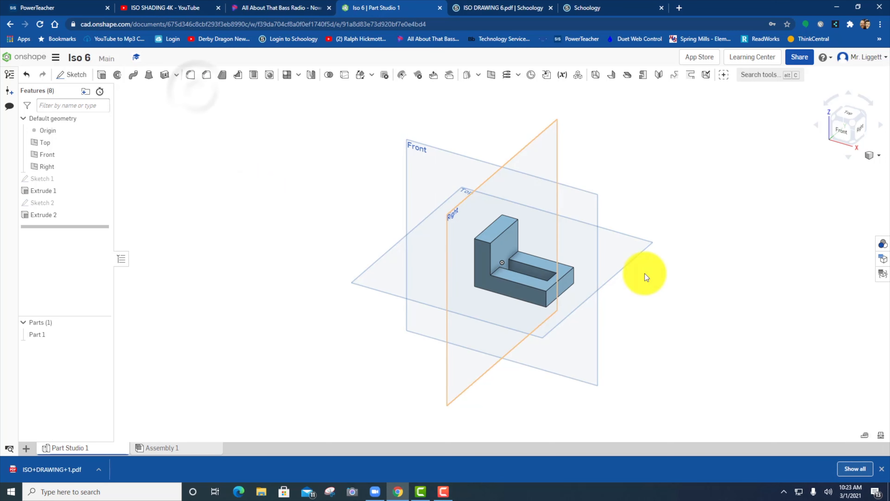
Step: Sketch a corner rectangle 0.75 in wide and 0.5 in high from the upper front corner of the upright's inner face, and finish the sketch
left_click(846, 115)
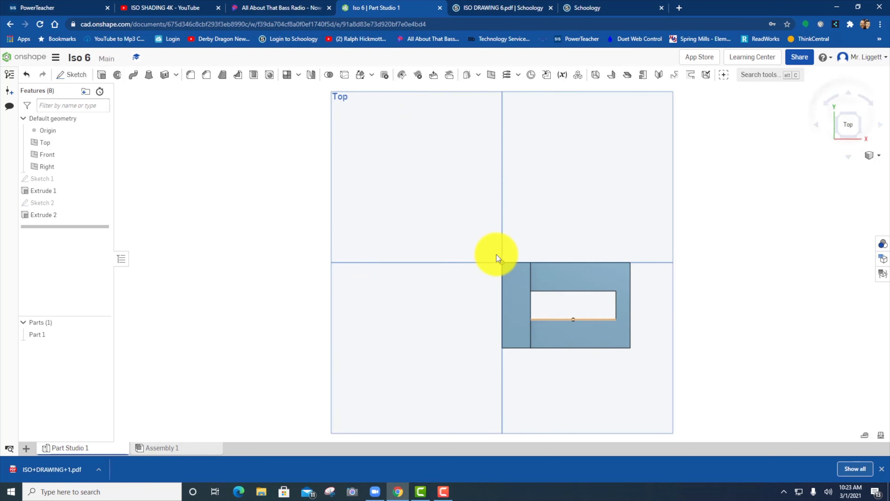
left_click(859, 134)
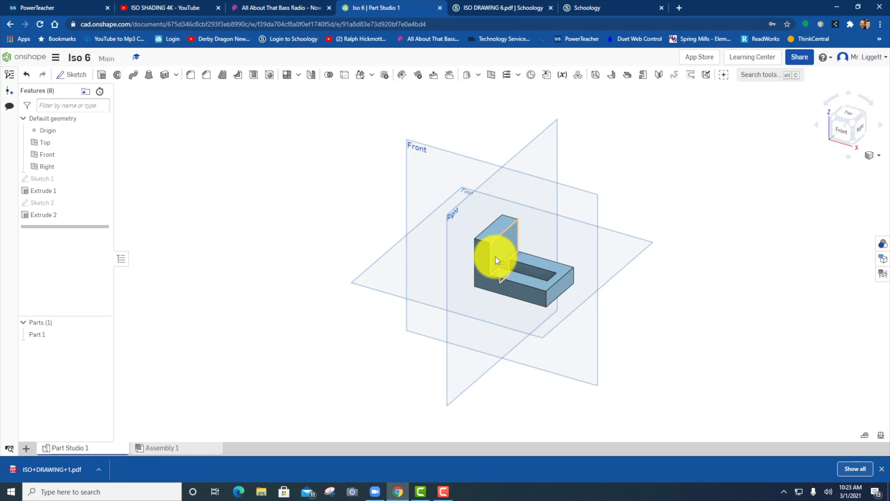
left_click(500, 247)
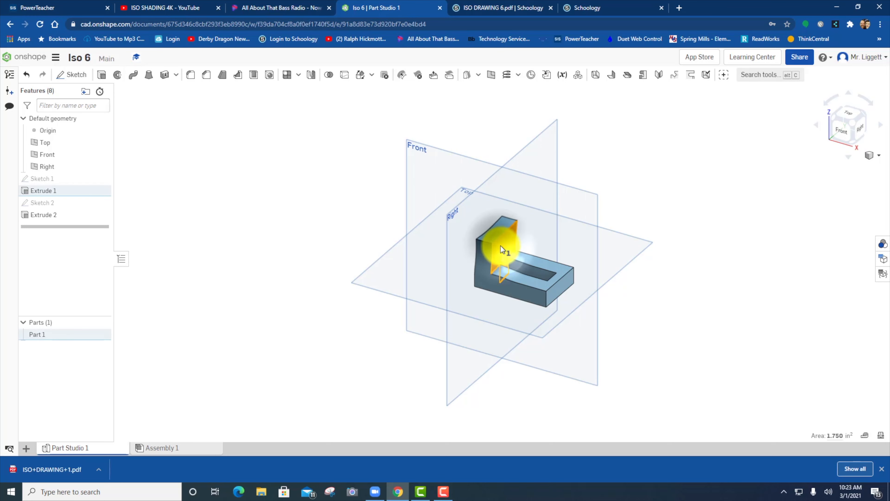
right_click(500, 246)
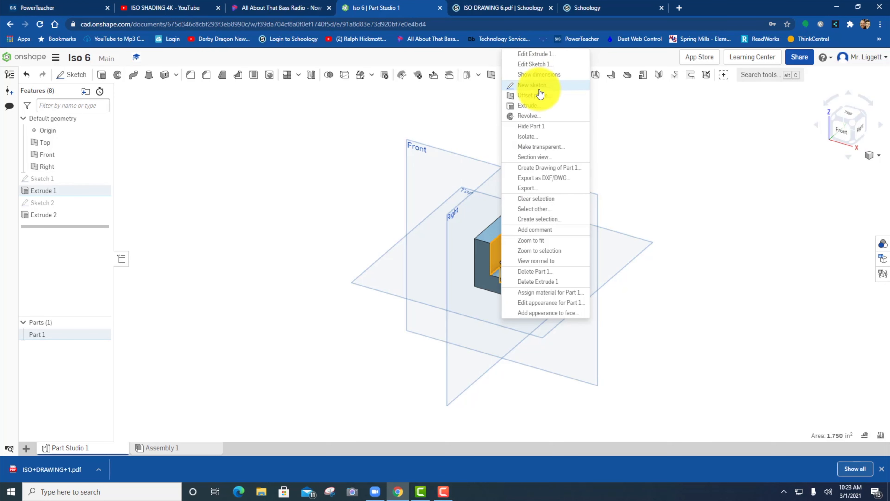
left_click(532, 85)
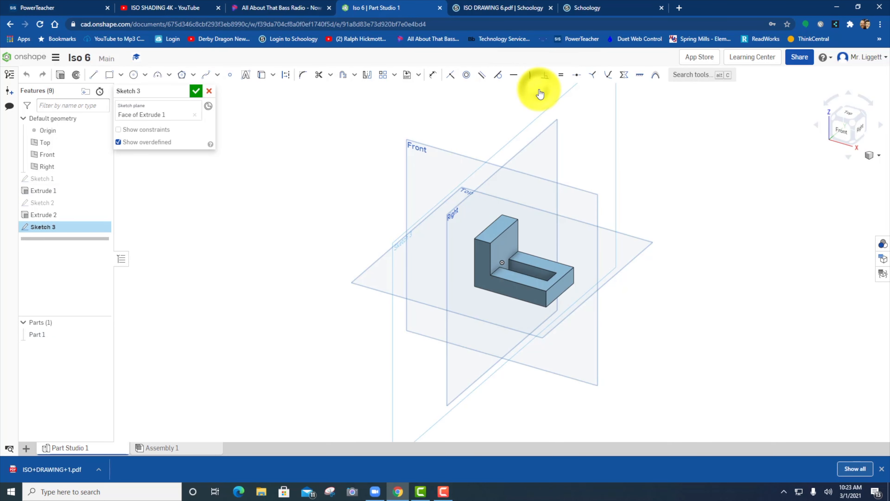
left_click(858, 129)
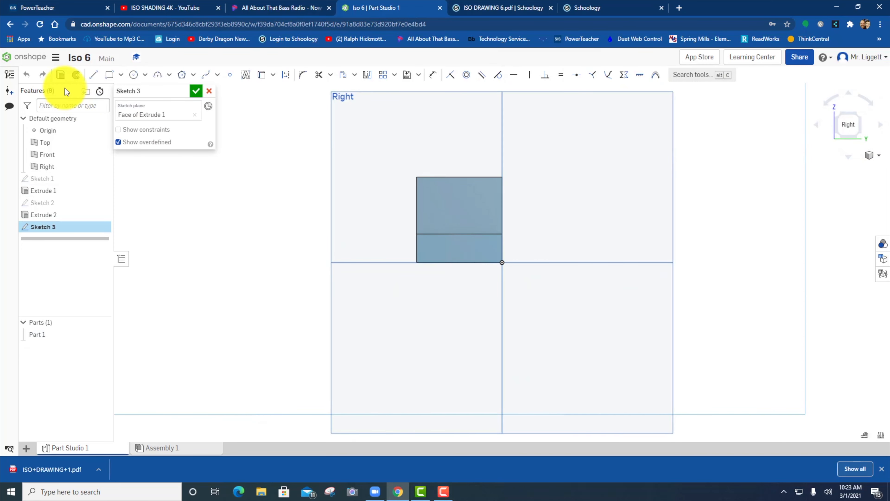
left_click(109, 75)
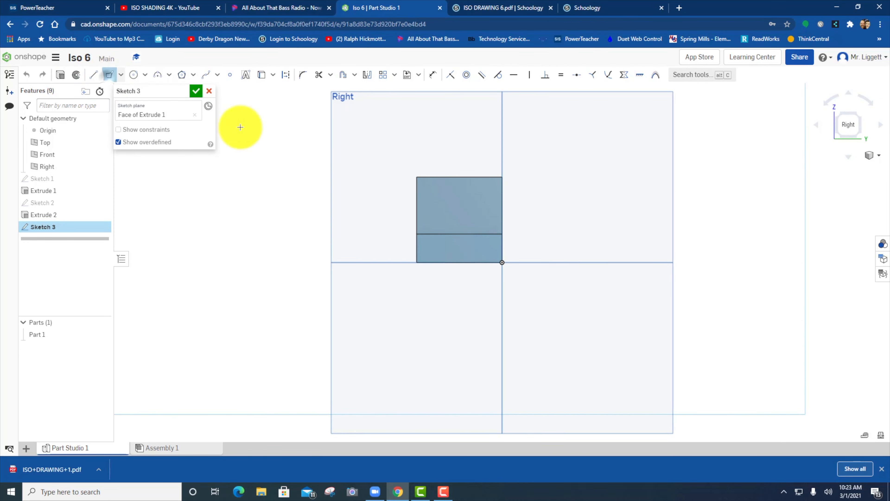
left_click(416, 177)
left_click(455, 203)
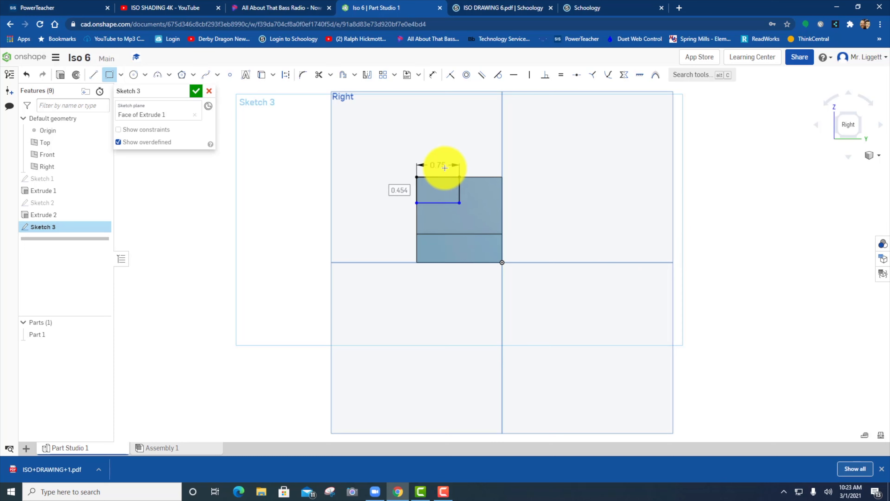
key("Return")
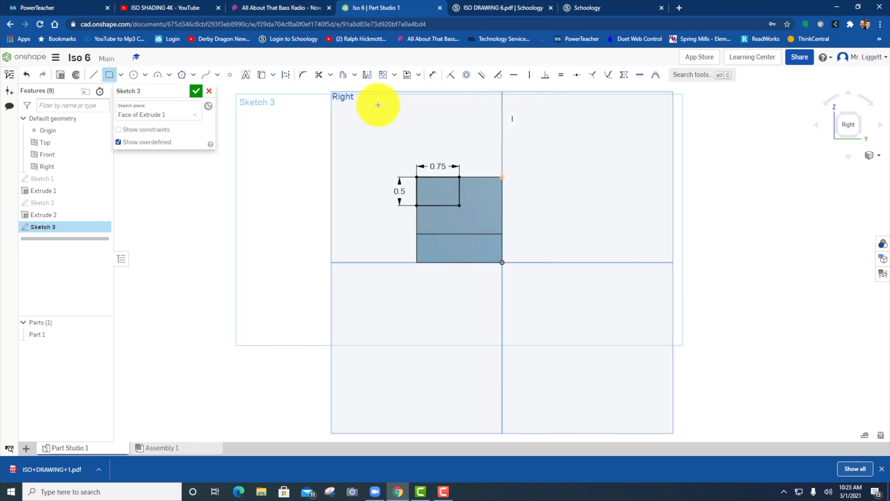
left_click(195, 90)
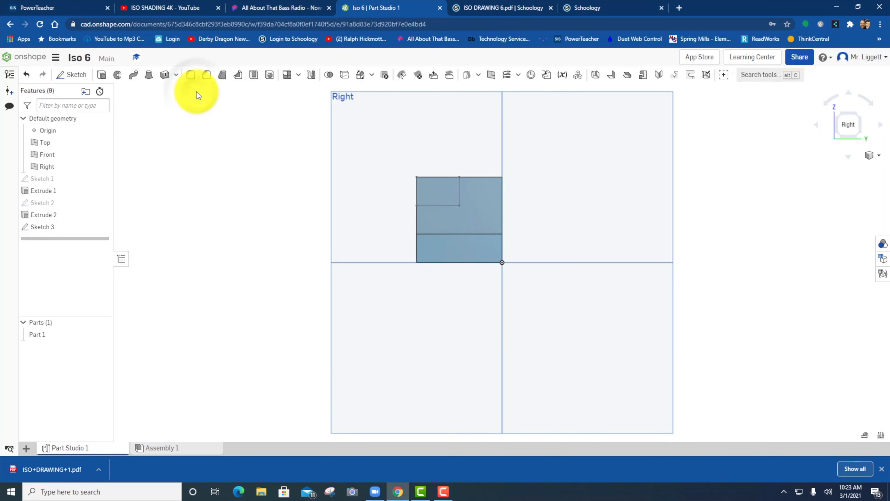
Step: Cut the step into the upright by extruding the new rectangle region with Remove to a depth of 0.5 in
left_click(102, 75)
left_click(429, 193)
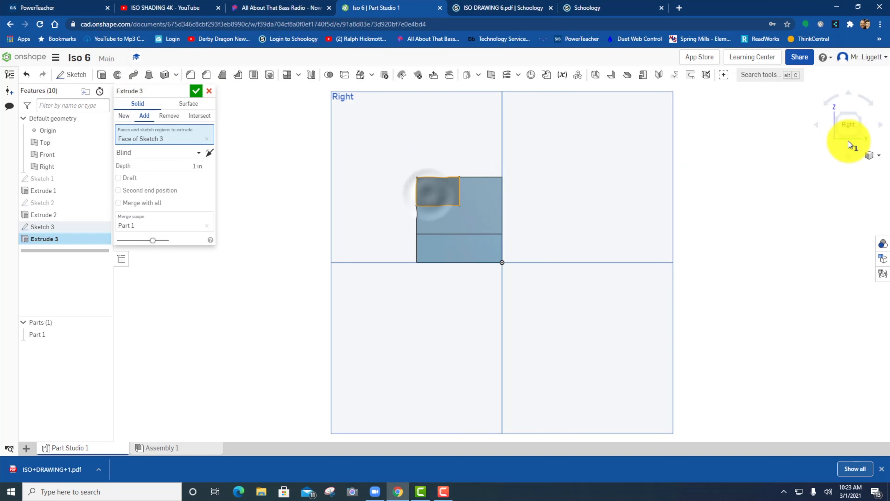
left_click(834, 115)
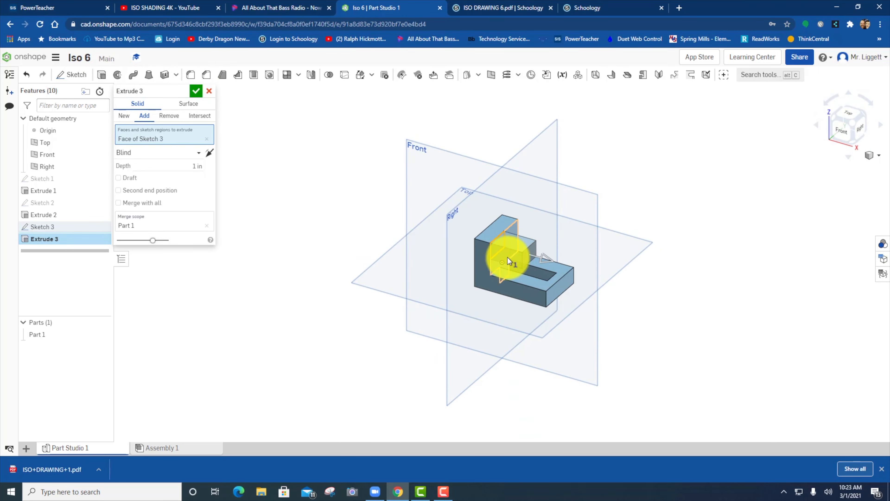
left_click(165, 118)
left_click(189, 167)
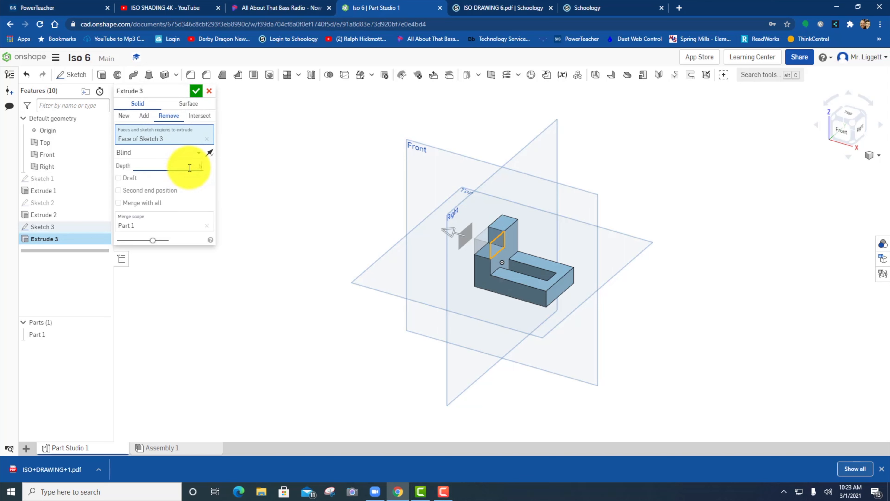
type("5")
key("Return")
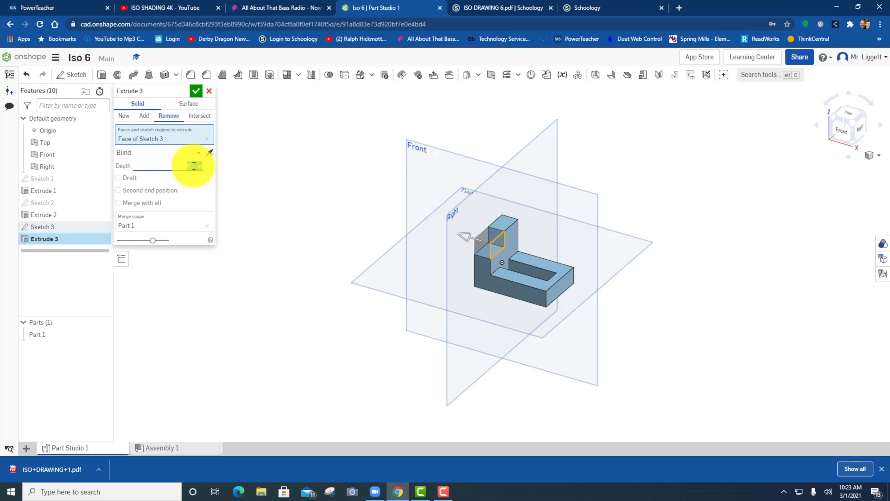
left_click(196, 91)
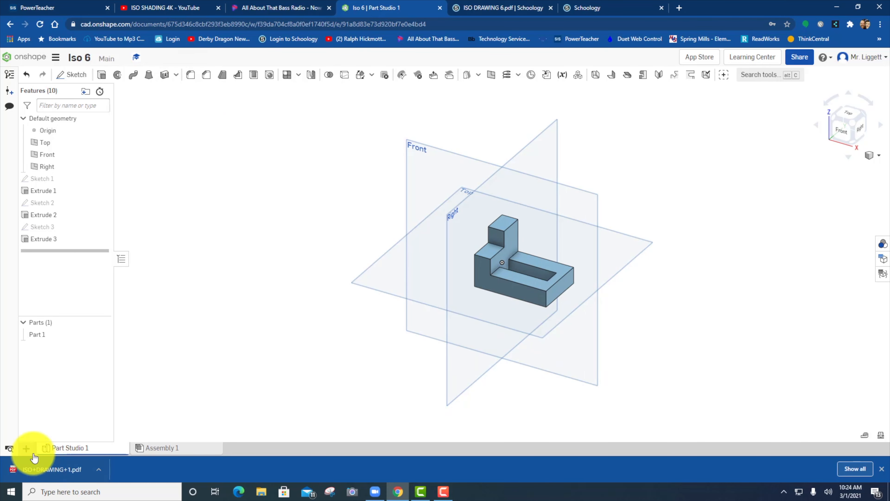
Step: Create a drawing from a custom ANSI size A template in inches, with a border, third angle projection, no title block and no views
left_click(26, 449)
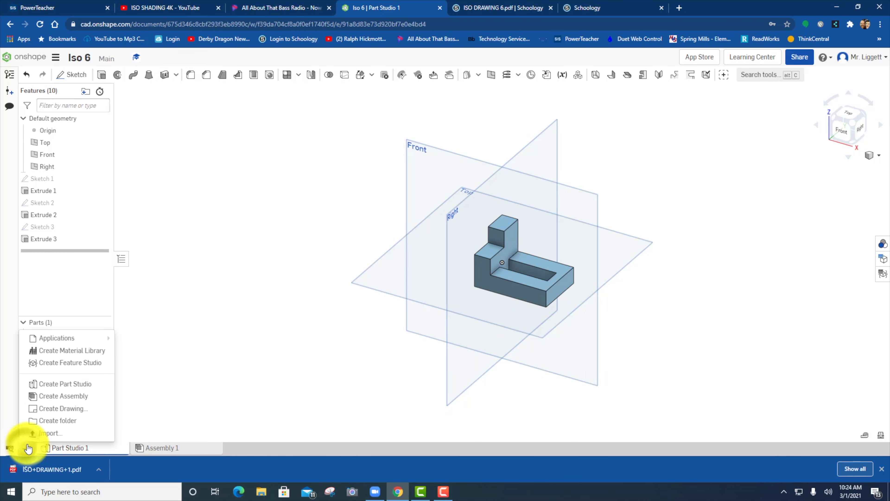
left_click(42, 407)
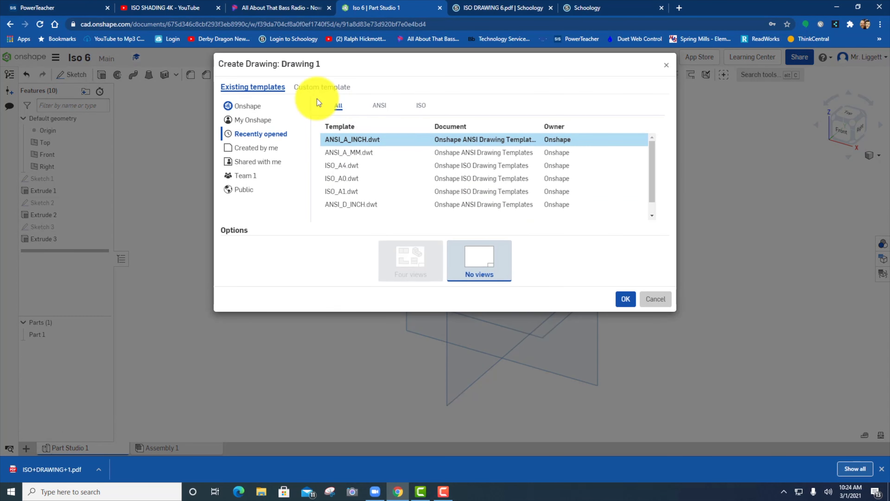
left_click(315, 89)
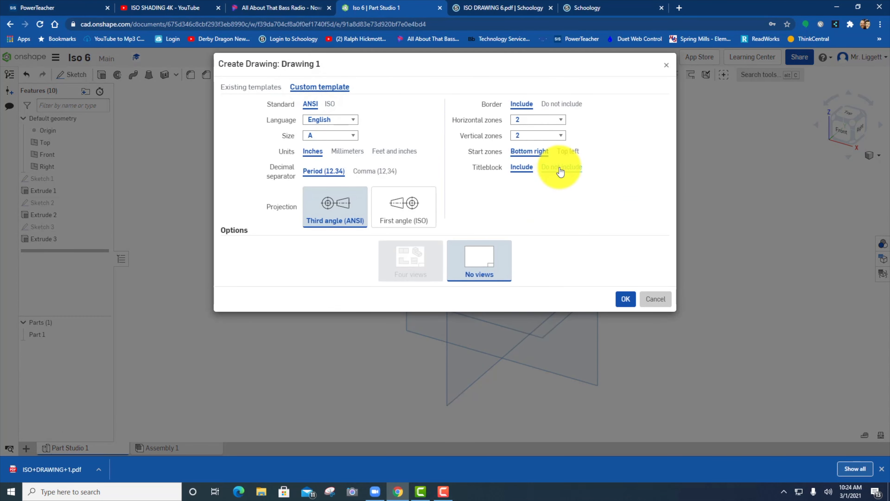
left_click(628, 300)
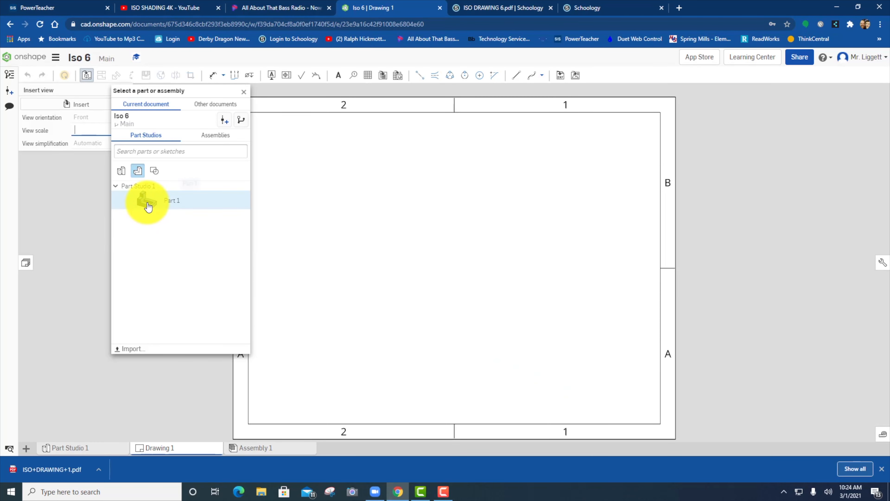
Step: Insert the part's front view at 1:1 on the sheet and project its right, top and isometric views from it
left_click(148, 207)
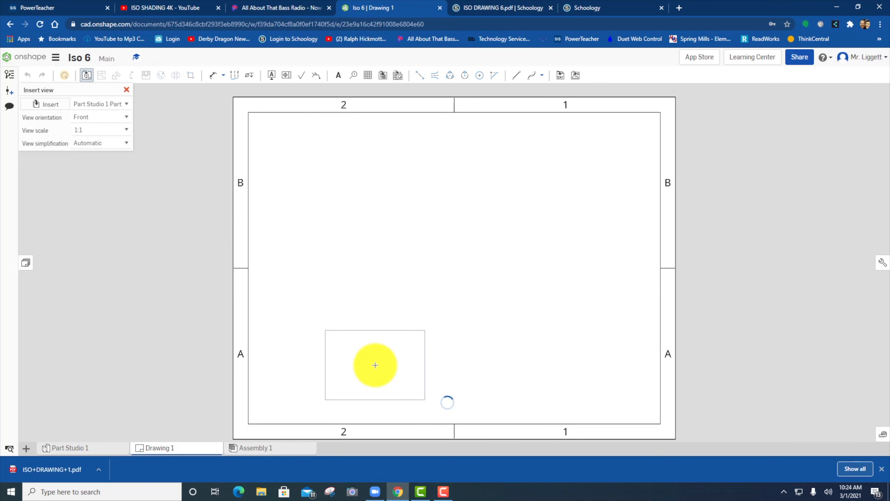
left_click(341, 341)
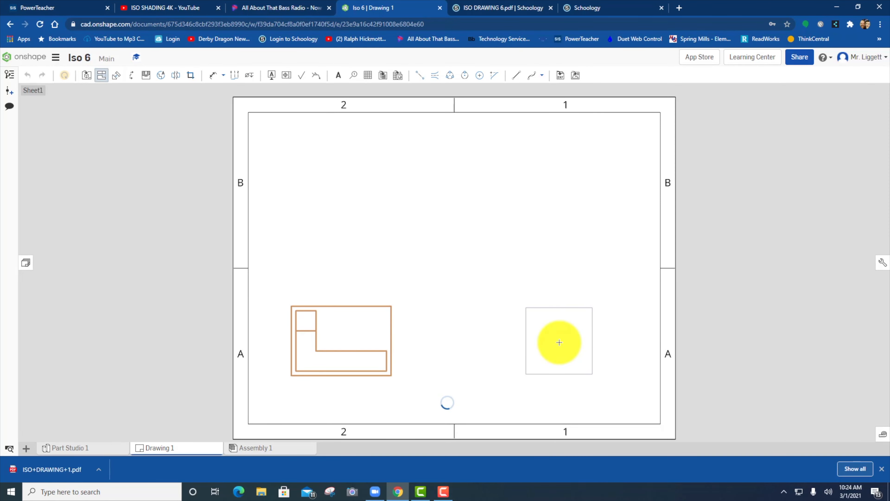
left_click(559, 343)
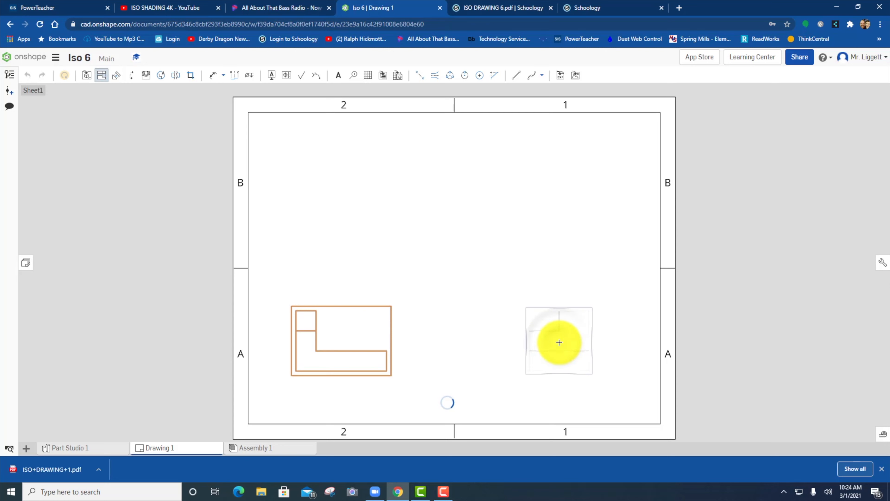
left_click(344, 363)
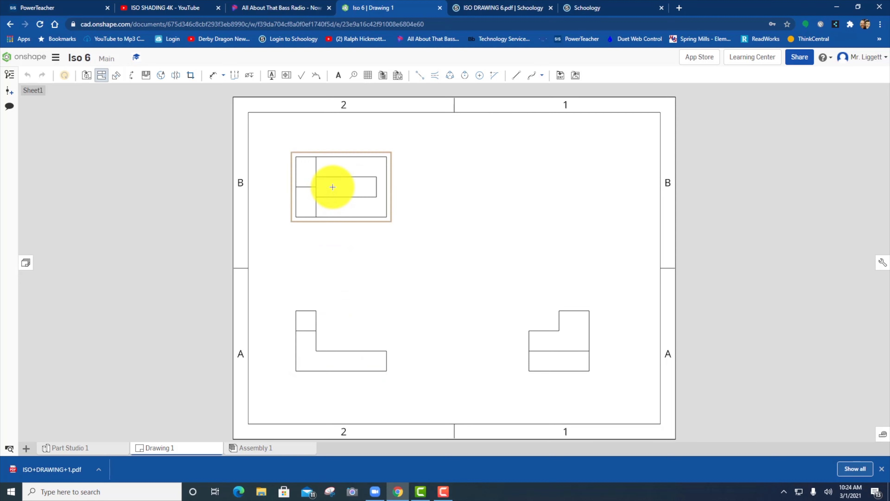
left_click(332, 185)
left_click(325, 363)
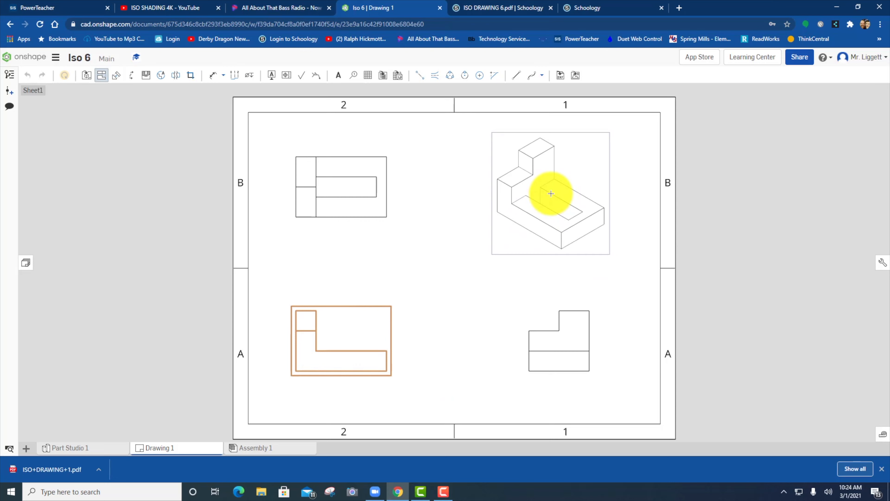
left_click(551, 194)
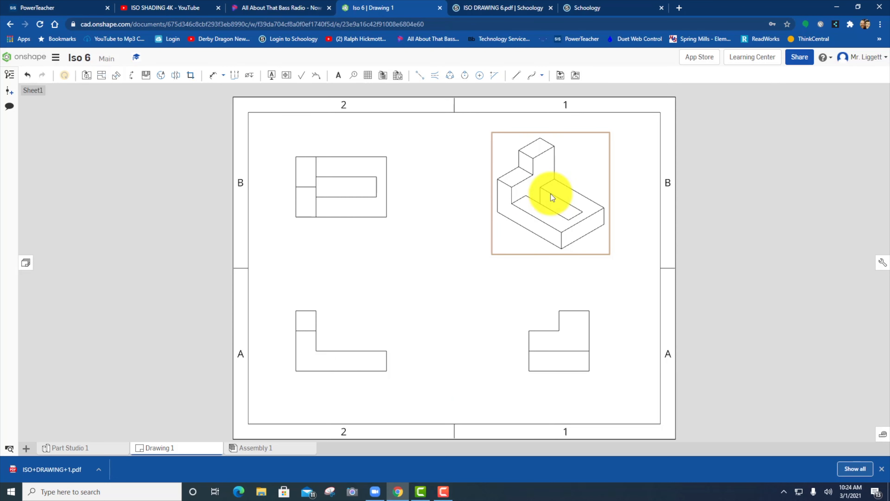
Step: Display the isometric view shaded and show hidden lines in the right, front and top views
right_click(551, 194)
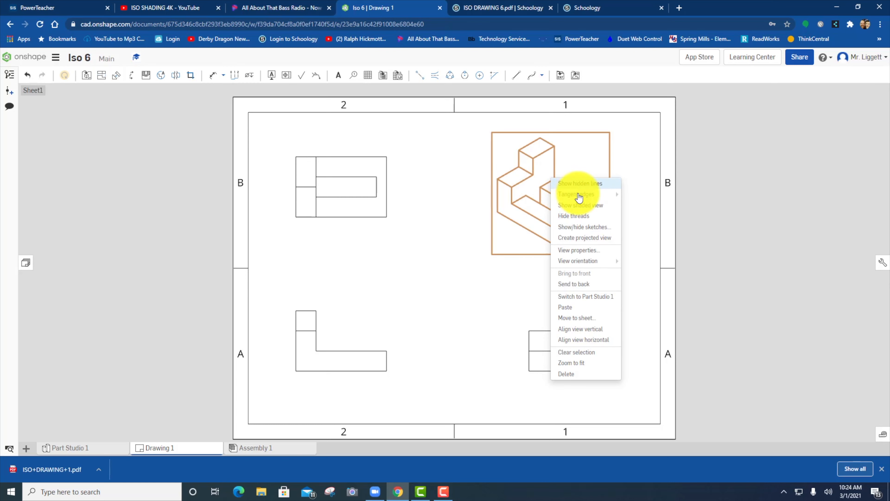
left_click(575, 351)
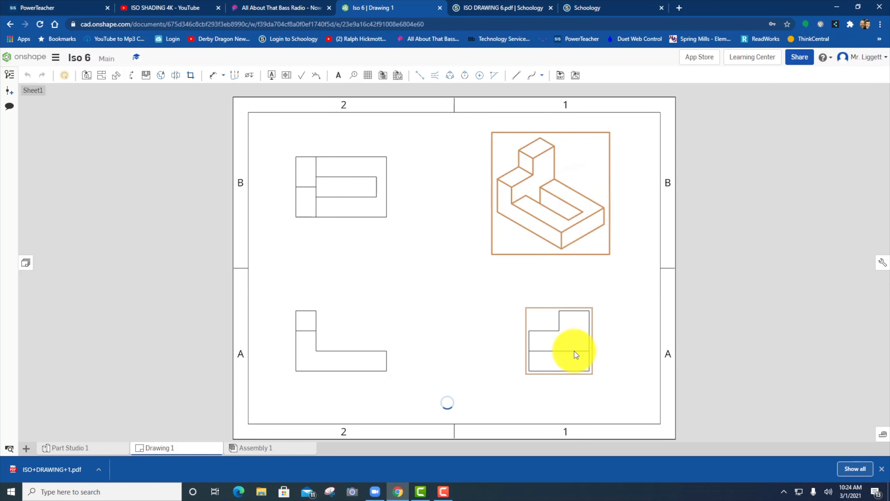
right_click(567, 348)
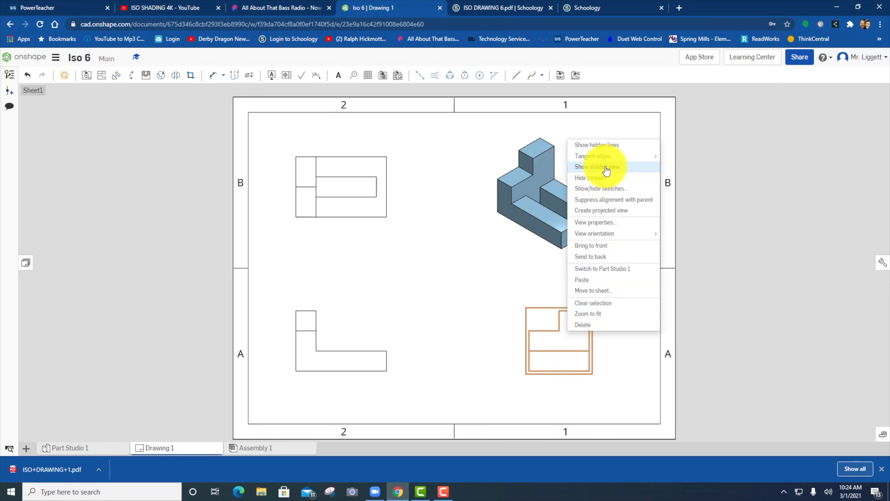
left_click(606, 145)
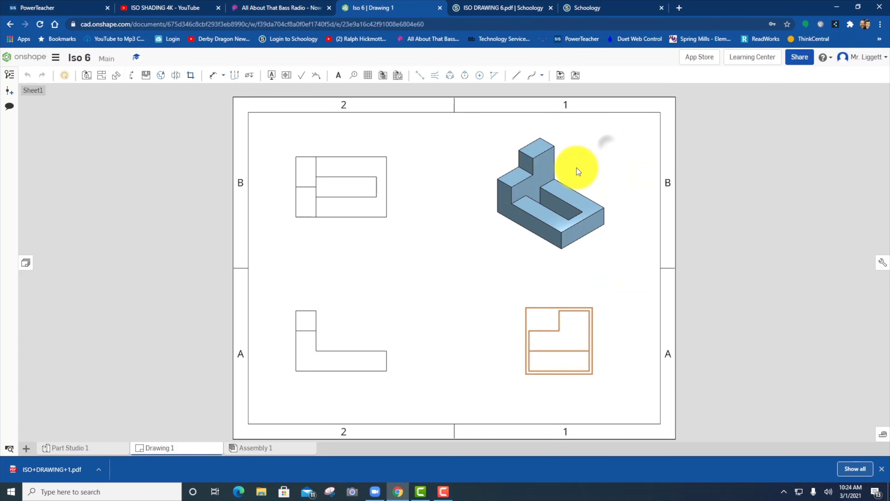
right_click(335, 365)
left_click(391, 172)
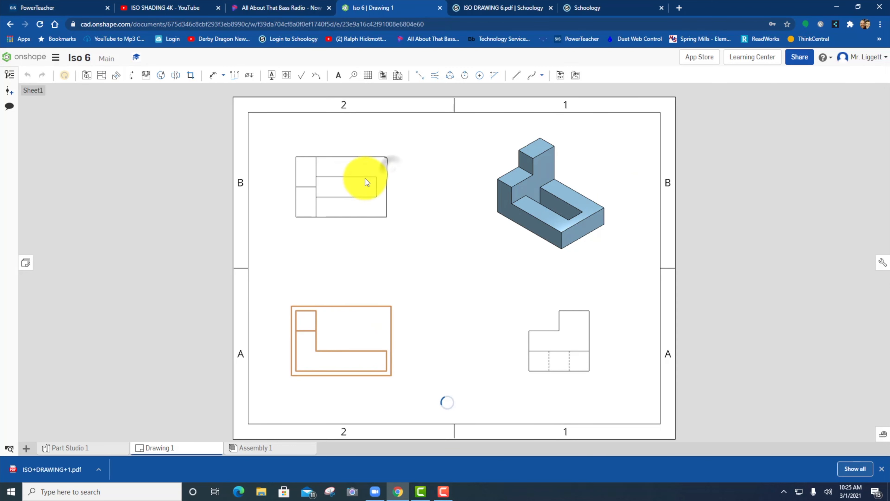
right_click(391, 173)
left_click(421, 186)
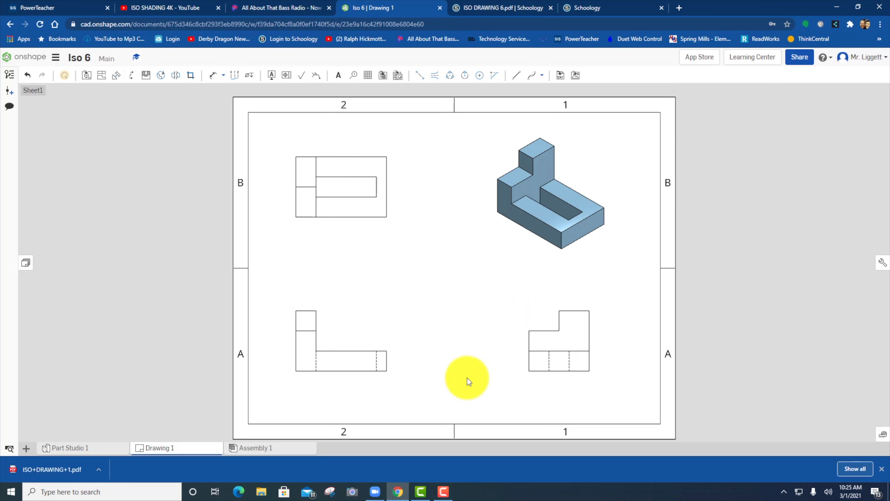
Step: Add a text note with the author's name below the right view, widening the note box to fit on one line
left_click(337, 75)
left_click(532, 410)
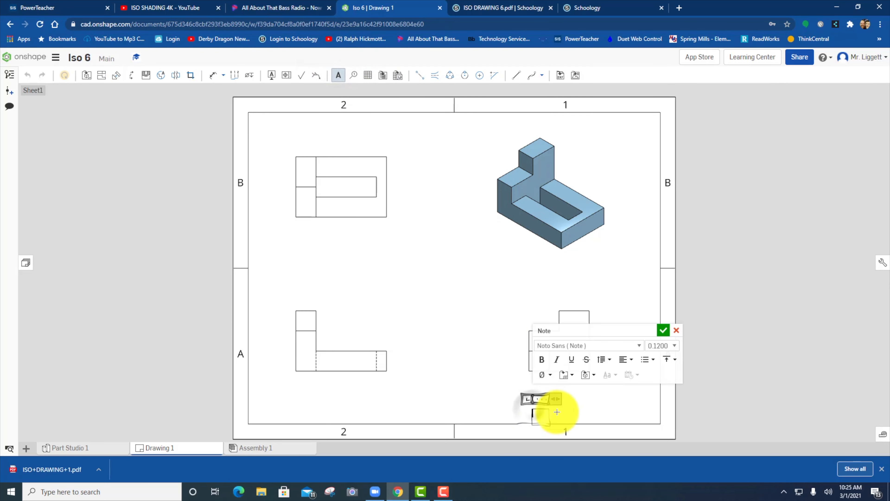
left_click_drag(559, 399, 648, 399)
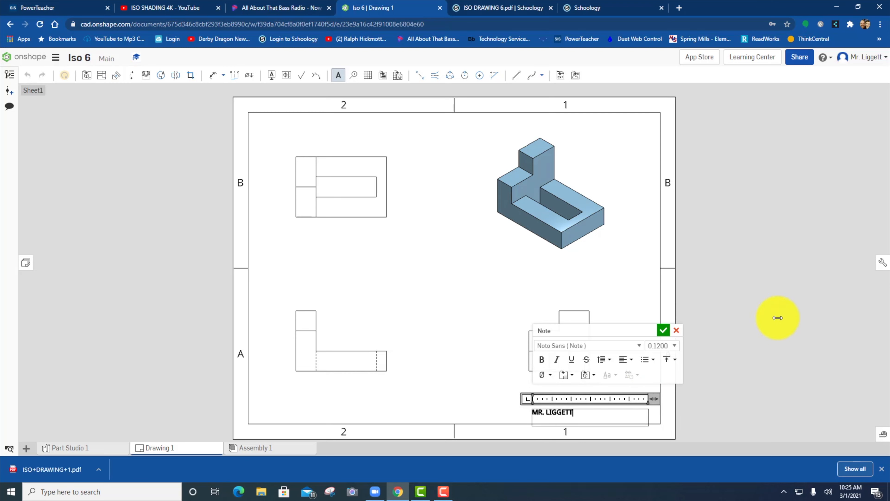
left_click(662, 331)
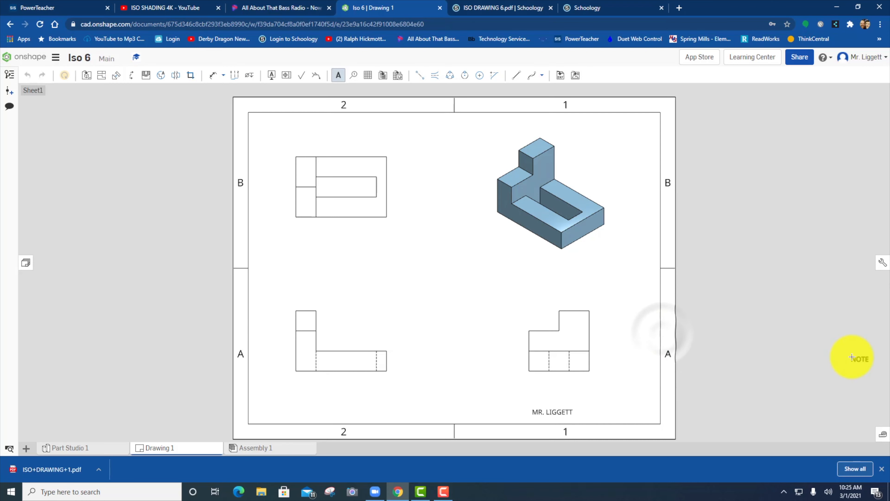